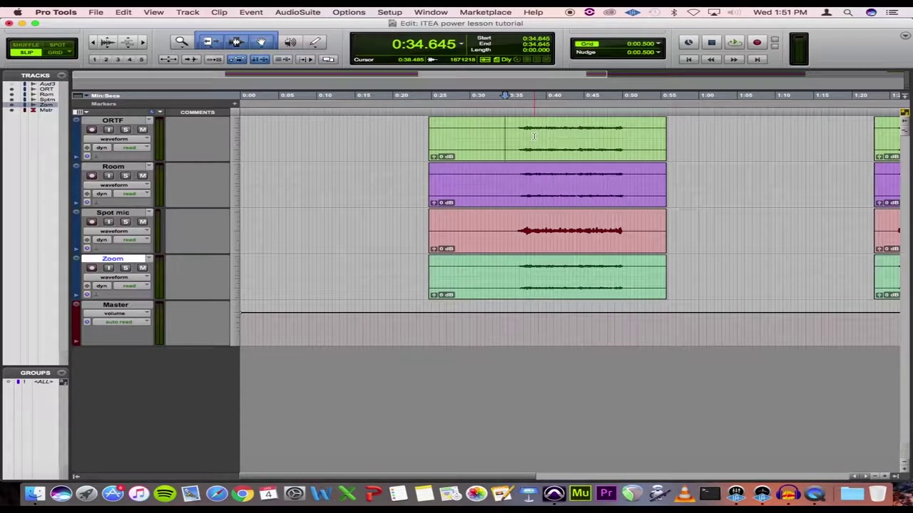
# Select the ORTF, Room, Spot mic and Zoom tracks
pyautogui.press('super+bracketleft')
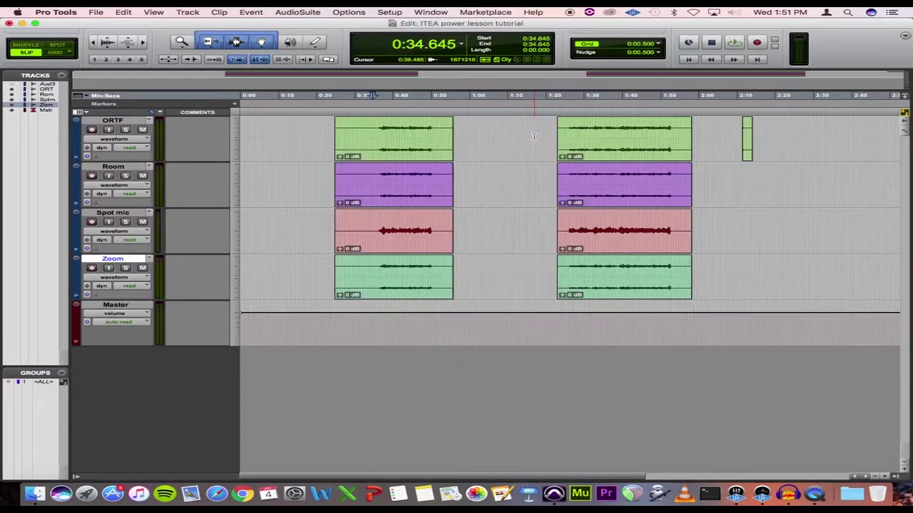
pyautogui.click(111, 121)
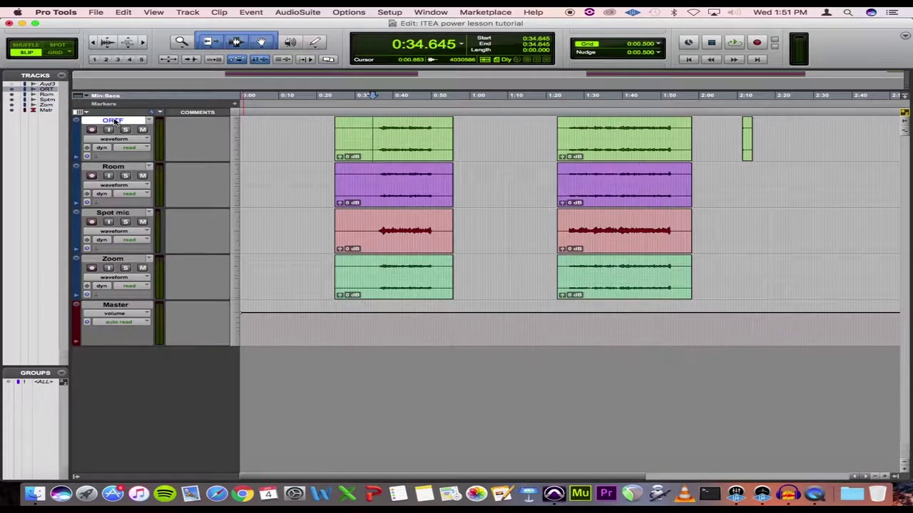
pyautogui.click(114, 166)
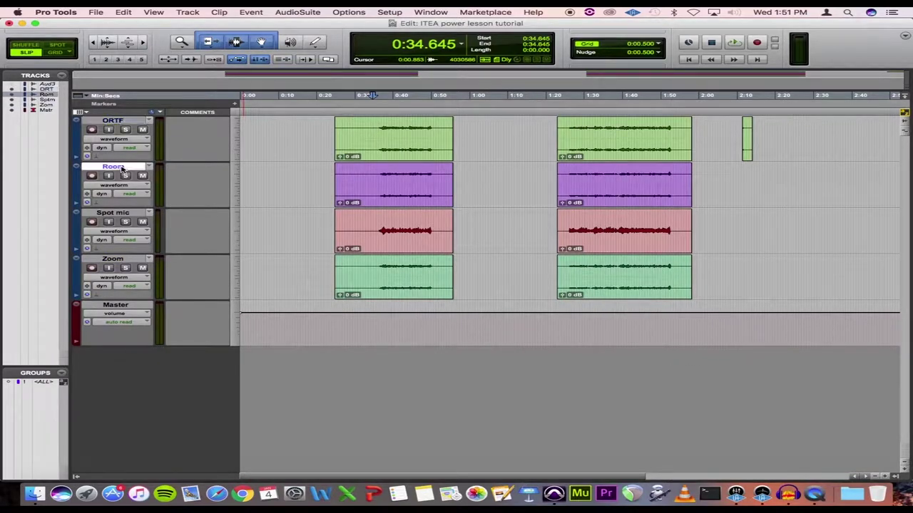
pyautogui.click(123, 214)
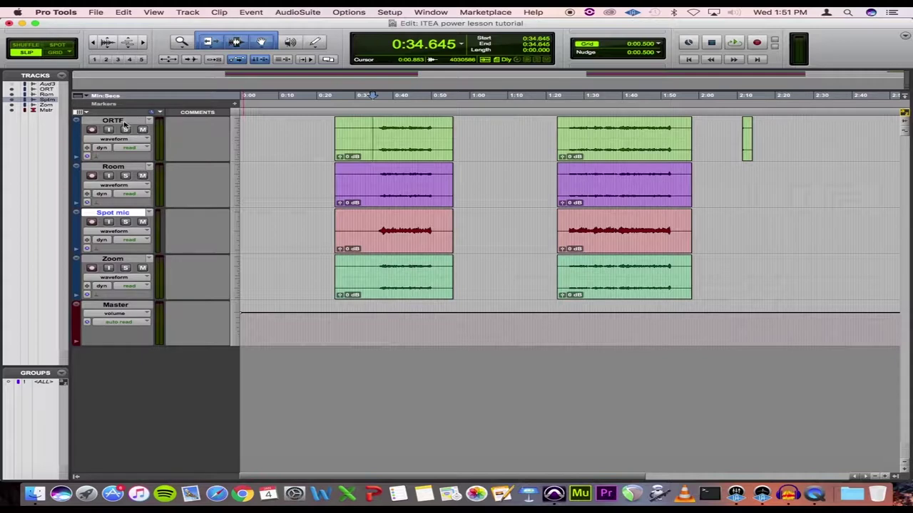
pyautogui.click(118, 259)
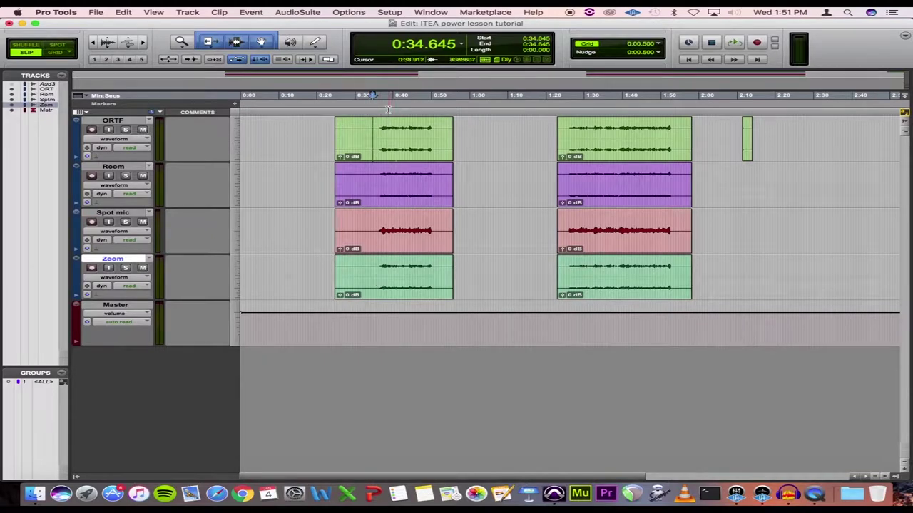
# Set the edit point at 0:35.669 and link all tracks with the <ALL> group
pyautogui.click(377, 137)
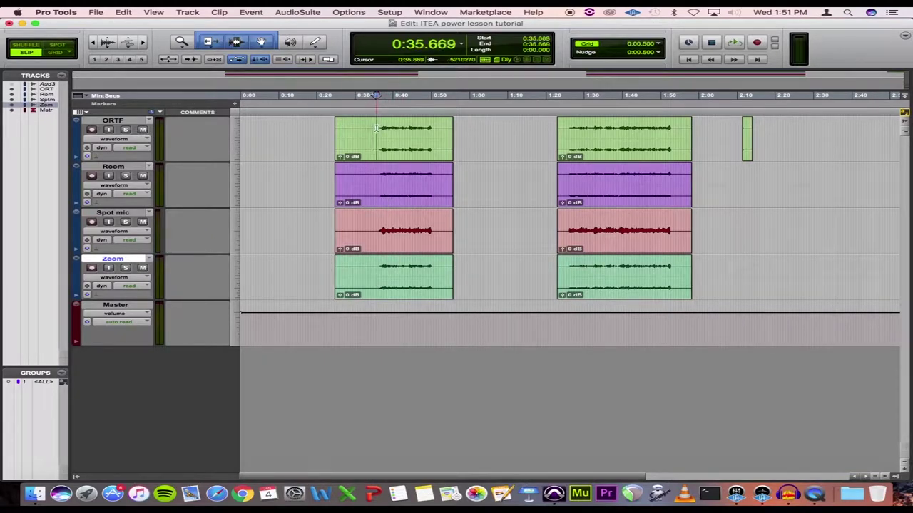
pyautogui.press('super+bracketright')
pyautogui.press('super+bracketright')
pyautogui.press('super+bracketleft')
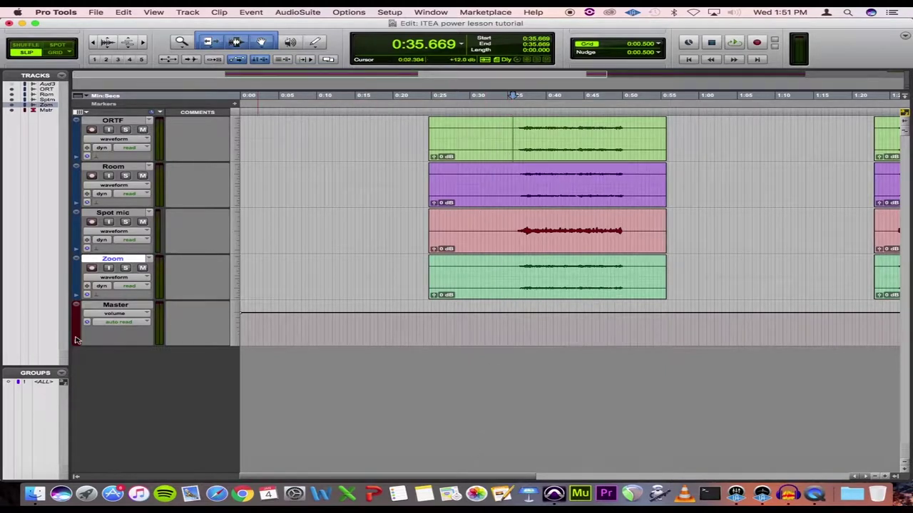
pyautogui.click(43, 383)
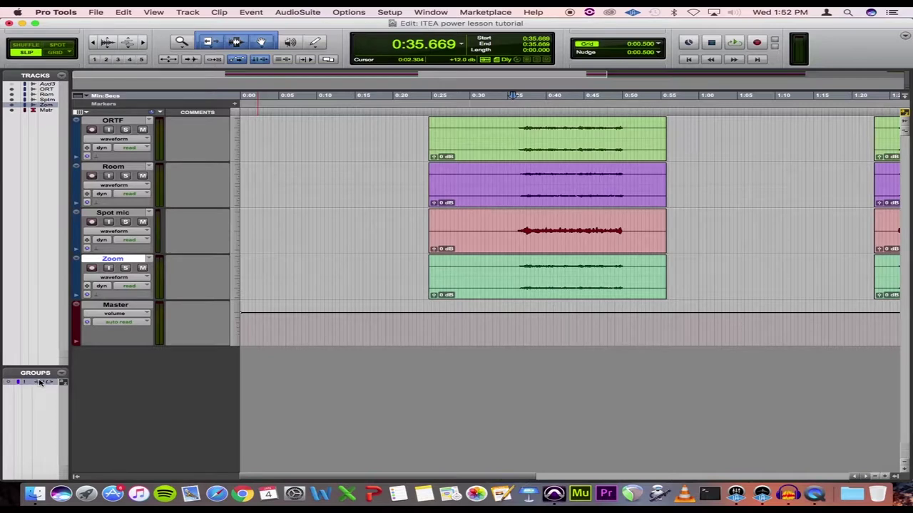
# Try edit points between 0:25.514 and 0:35.6, settling just before the first excerpt
pyautogui.moveTo(512, 132); pyautogui.dragTo(447, 131)
pyautogui.click(449, 132)
pyautogui.click(488, 136)
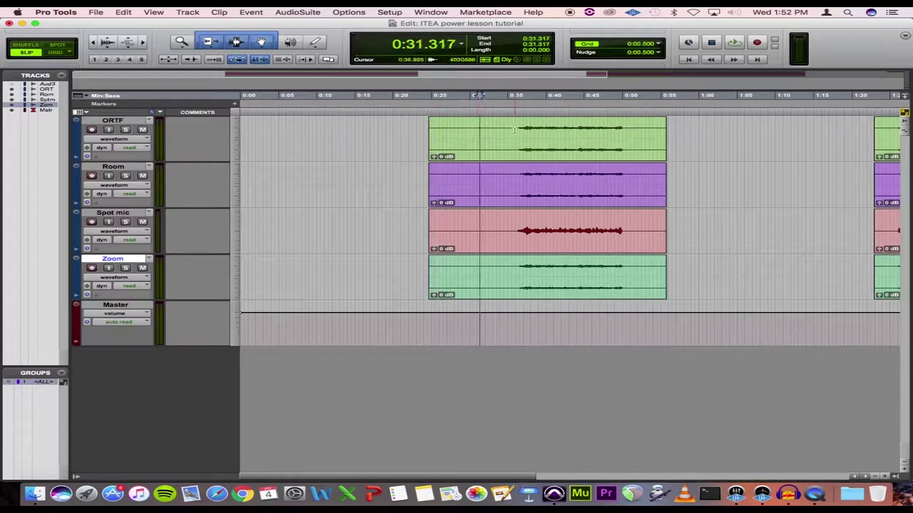
pyautogui.click(519, 145)
pyautogui.press('super+bracketright')
pyautogui.press('super+bracketright')
pyautogui.press('super+bracketright')
pyautogui.press('super+bracketleft')
pyautogui.click(416, 135)
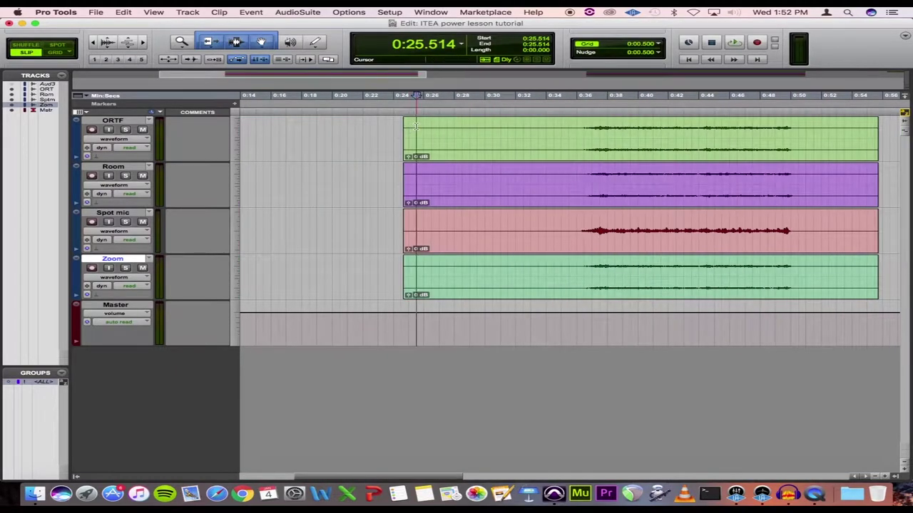
pyautogui.press('super+bracketleft')
pyautogui.click(509, 127)
# Play the first excerpt from its start and mark the tuba entry near 0:34.6
pyautogui.press('Tab')
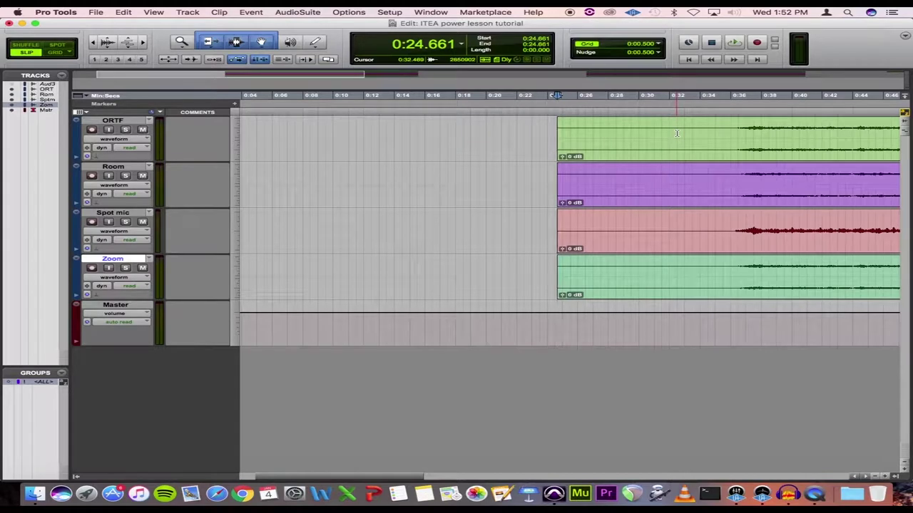
pyautogui.press('space')
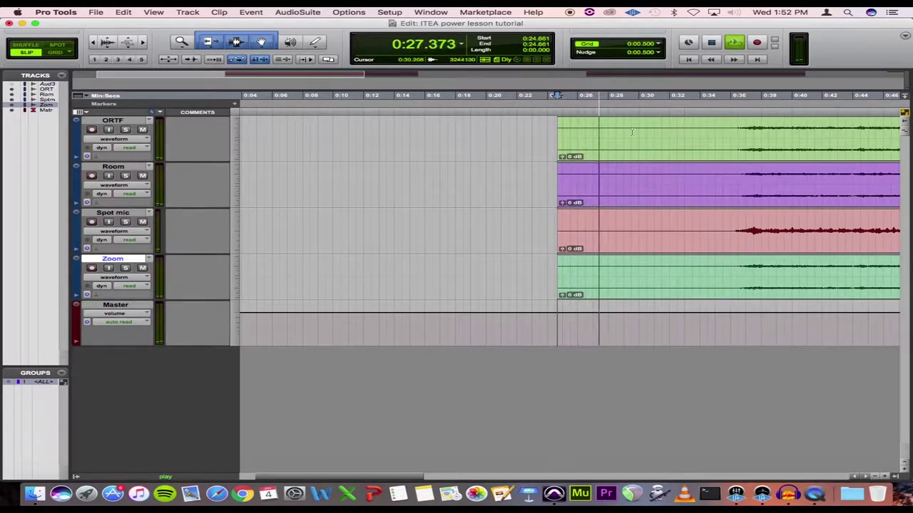
pyautogui.click(708, 127)
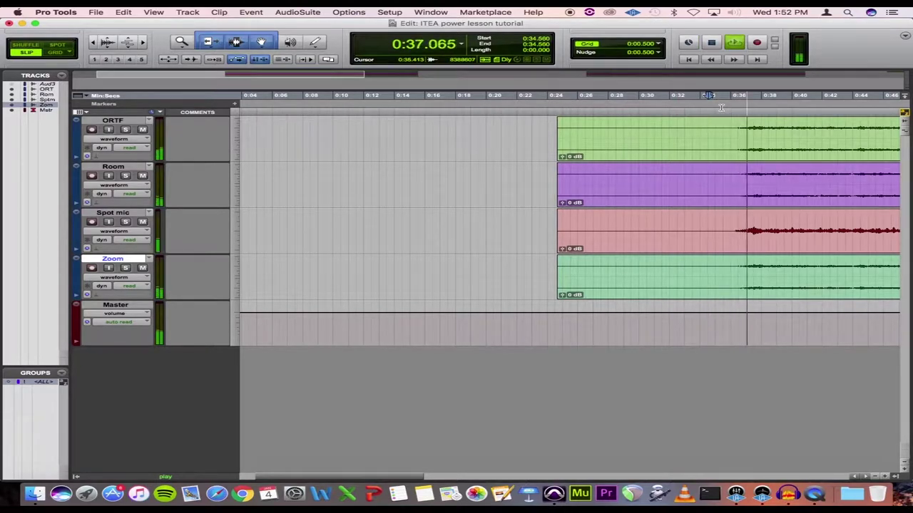
pyautogui.press('space')
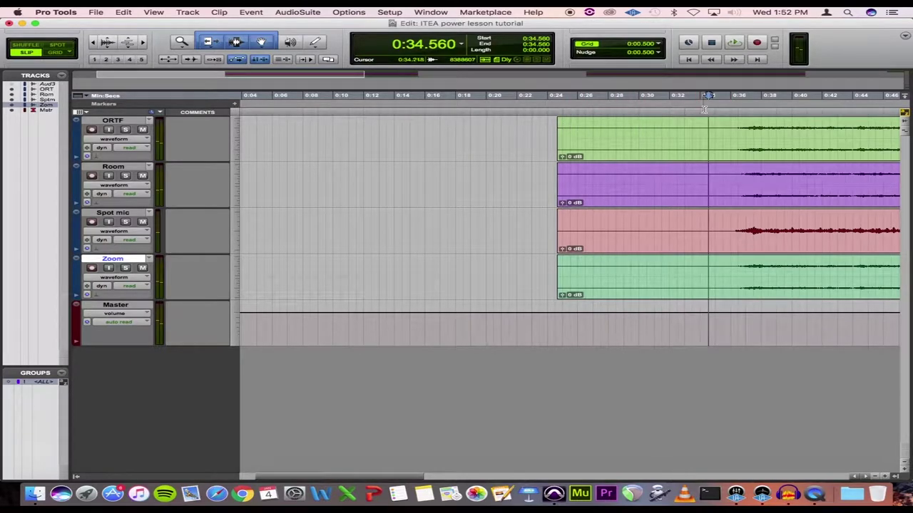
# Play the first excerpt's ending from about 0:48.7
pyautogui.press('super+bracketleft')
pyautogui.press('super+bracketleft')
pyautogui.press('super+bracketright')
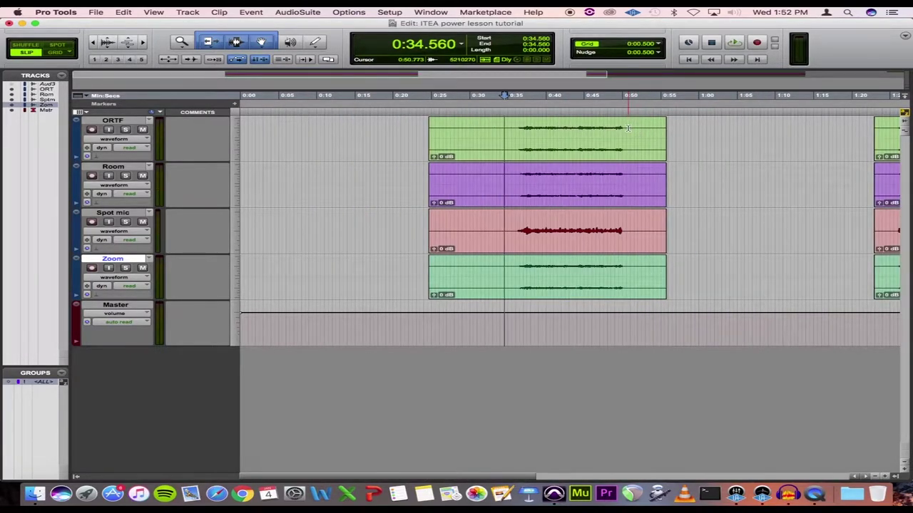
pyautogui.click(636, 129)
pyautogui.press('super+bracketright')
pyautogui.press('super+bracketright')
pyautogui.click(512, 125)
pyautogui.press('space')
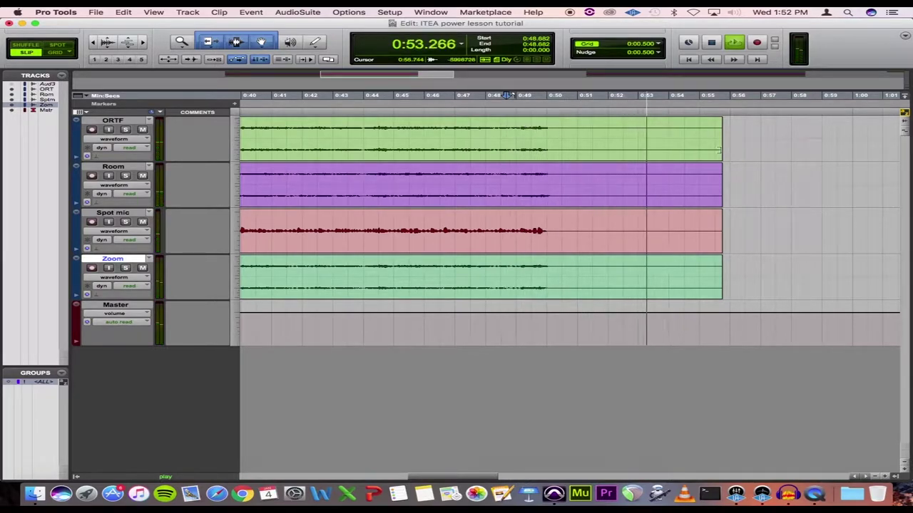
pyautogui.press('space')
pyautogui.press('super+bracketleft')
pyautogui.press('super+bracketleft')
# Audition the short clip starting at 2:08.938
pyautogui.click(501, 128)
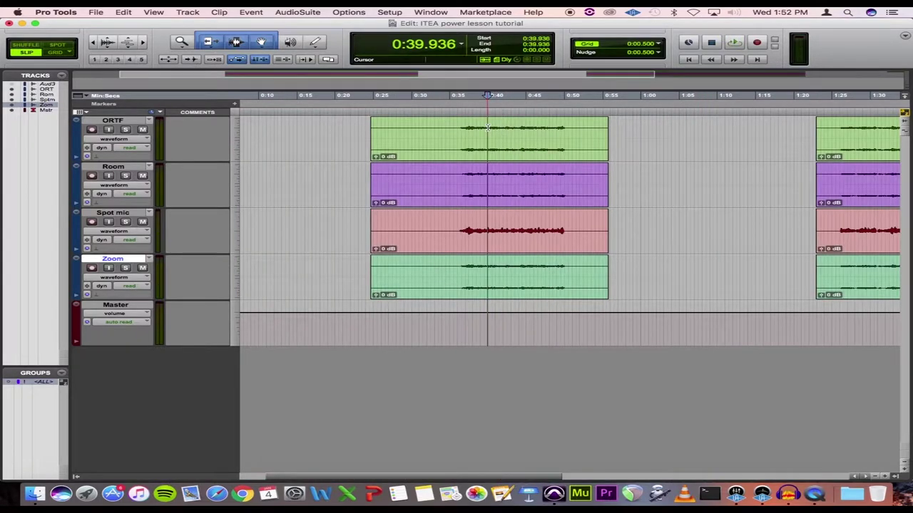
pyautogui.press('super+bracketright')
pyautogui.press('super+bracketright')
pyautogui.press('super+bracketleft')
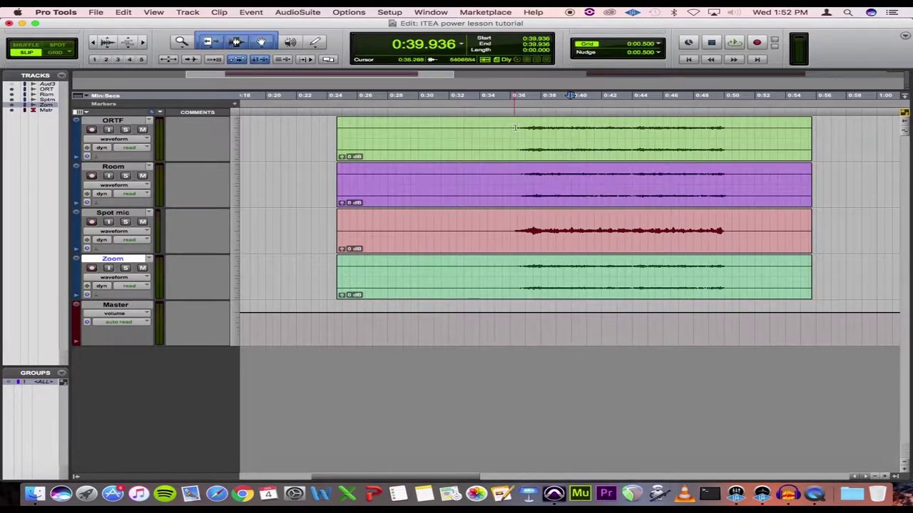
pyautogui.press('super+bracketleft')
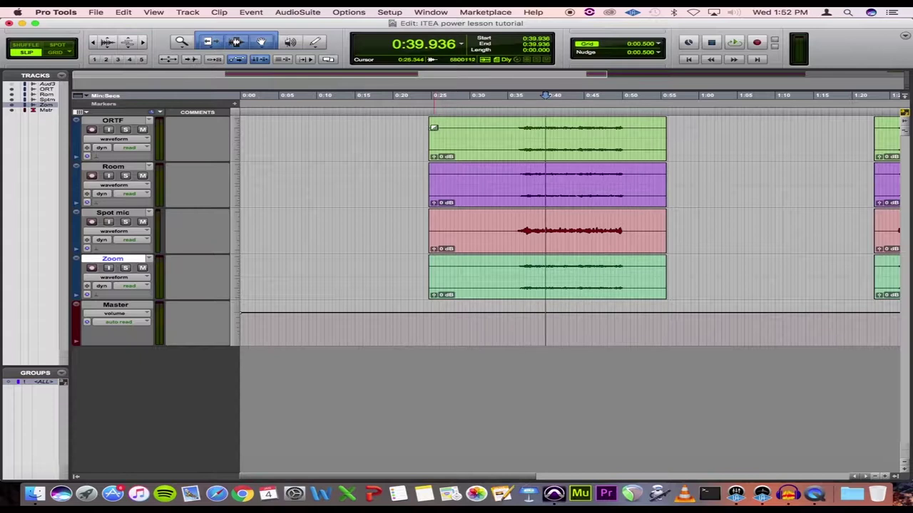
pyautogui.press('super+bracketleft')
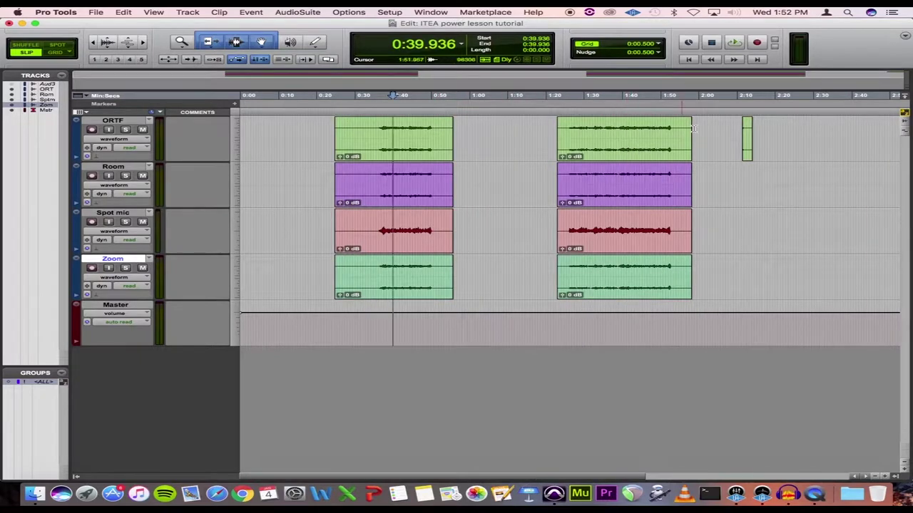
pyautogui.click(733, 126)
pyautogui.press('super+bracketright')
pyautogui.press('super+bracketright')
pyautogui.click(570, 124)
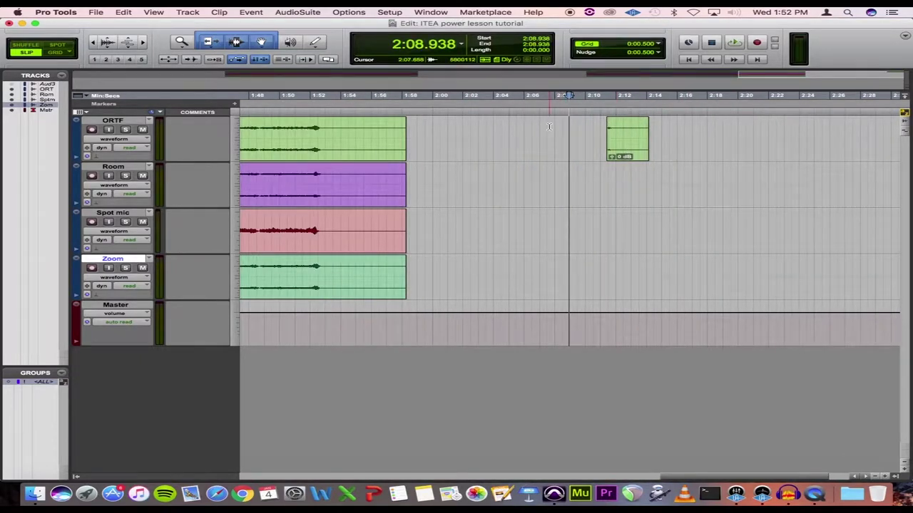
pyautogui.press('Tab')
pyautogui.press('space')
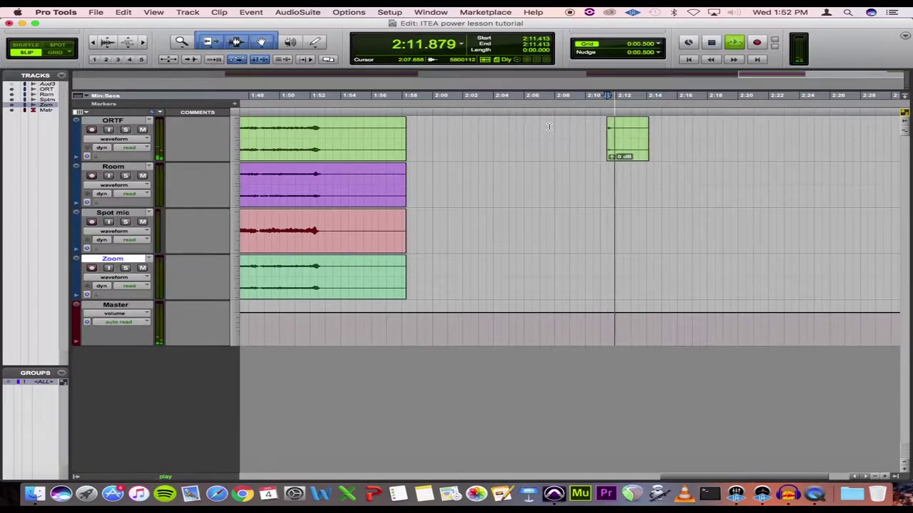
pyautogui.press('space')
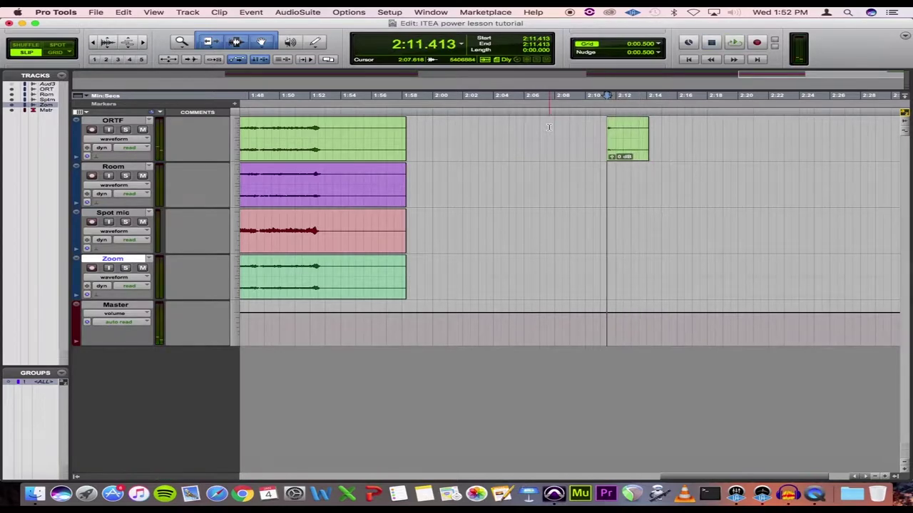
# Return to the first excerpt, setting the edit point at 0:35.498 and playhead at 0:34.133
pyautogui.press('super+bracketleft')
pyautogui.hscroll(-10, 549, 127)
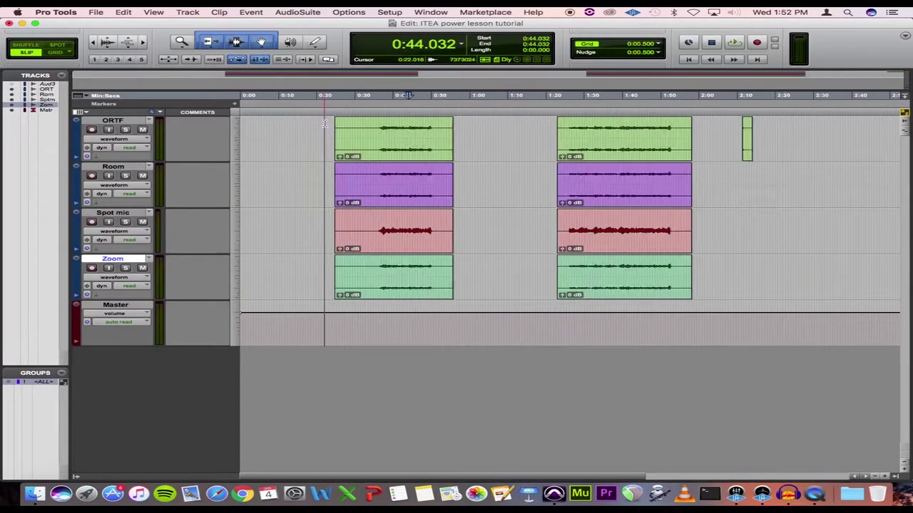
pyautogui.click(505, 130)
pyautogui.press('super+bracketright')
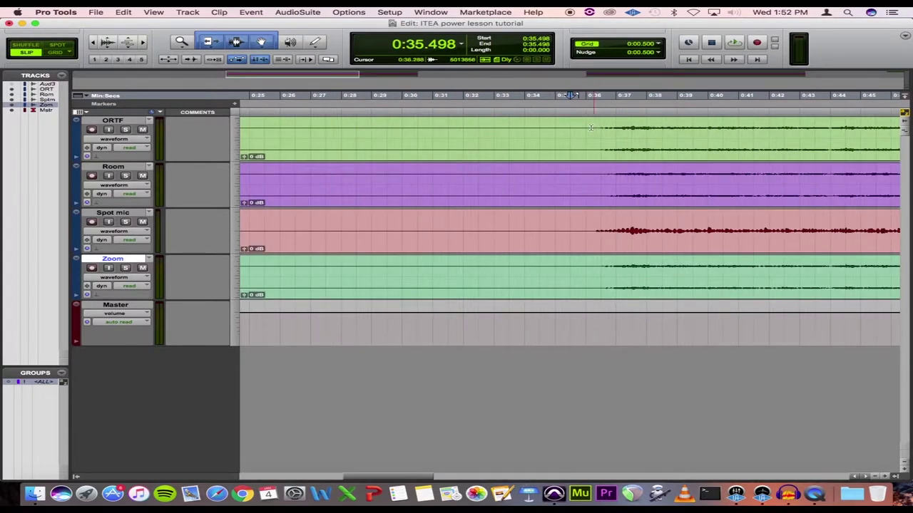
pyautogui.click(549, 131)
# Check the tuba entry and delete the silence before it on all four tracks
pyautogui.press('super+bracketright')
pyautogui.press('space')
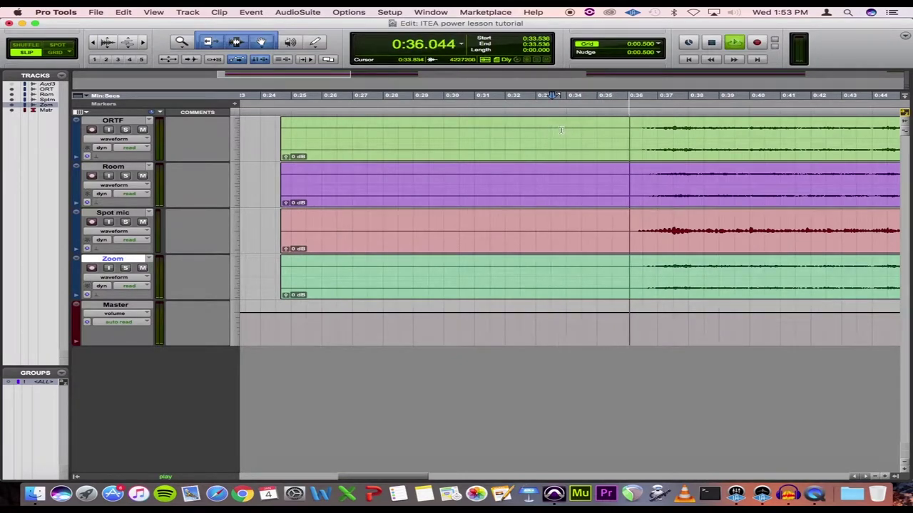
pyautogui.press('space')
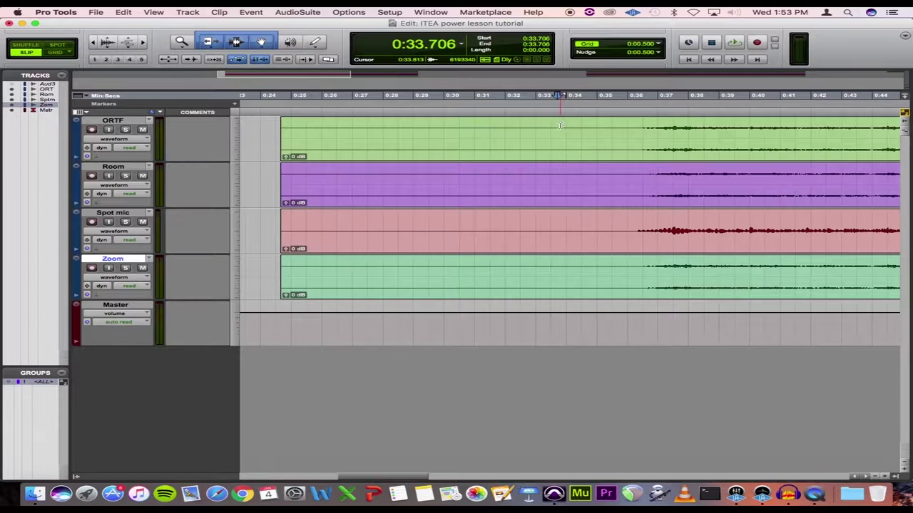
pyautogui.moveTo(562, 126); pyautogui.dragTo(274, 123)
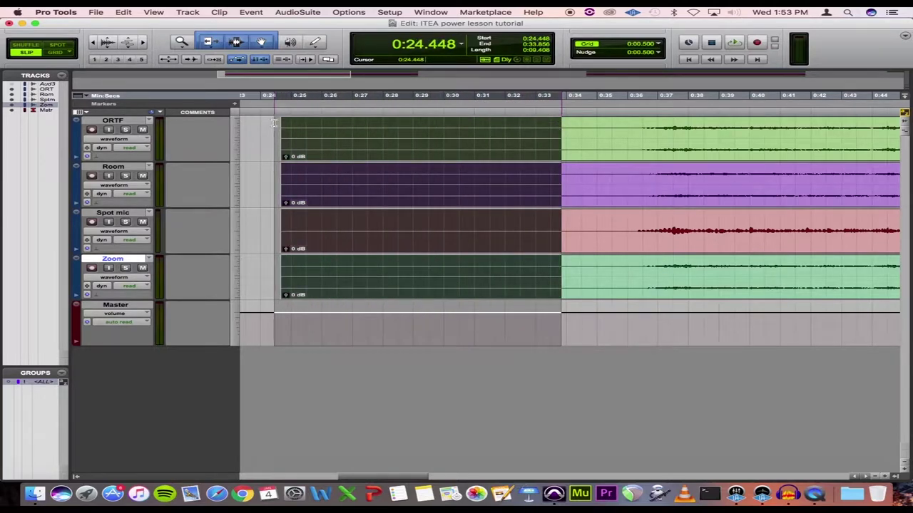
pyautogui.press('Delete')
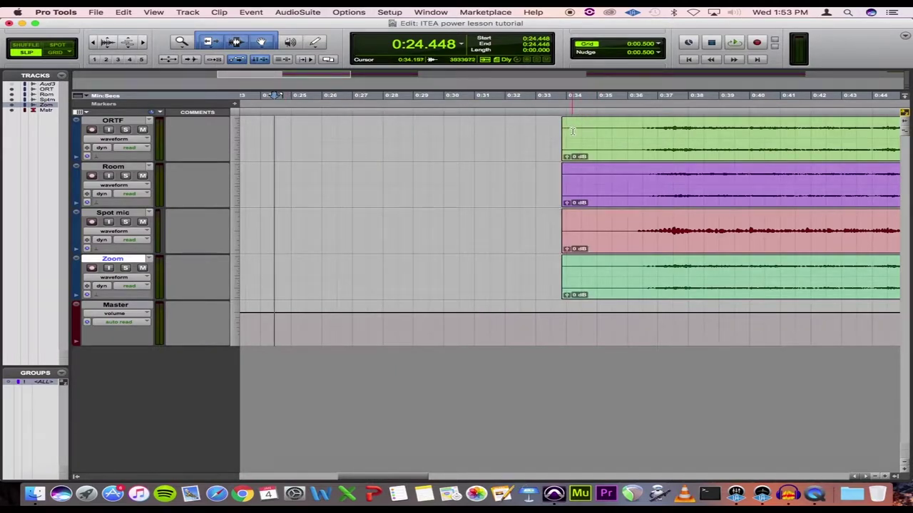
pyautogui.press('super+z')
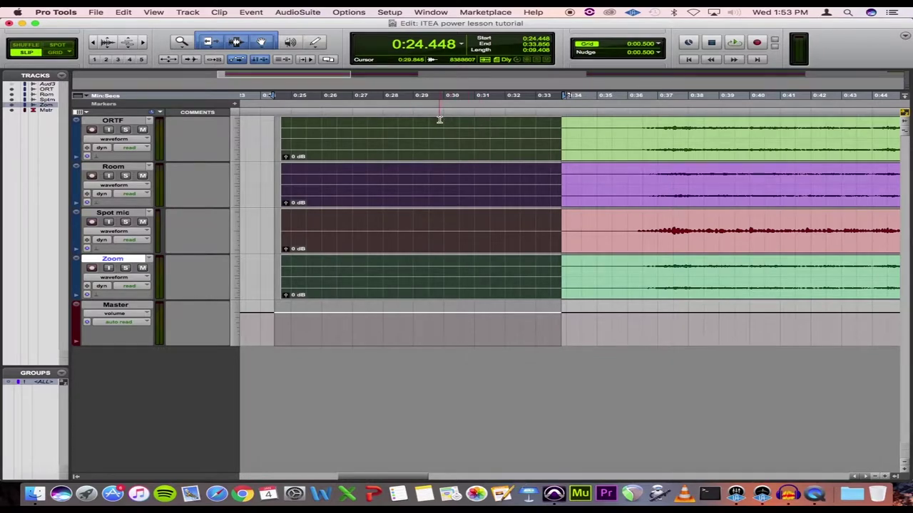
pyautogui.press('Delete')
# Slide the clips left, then remove the leftover silence from 0:24.362 to 0:33.621
pyautogui.moveTo(564, 138); pyautogui.dragTo(279, 130)
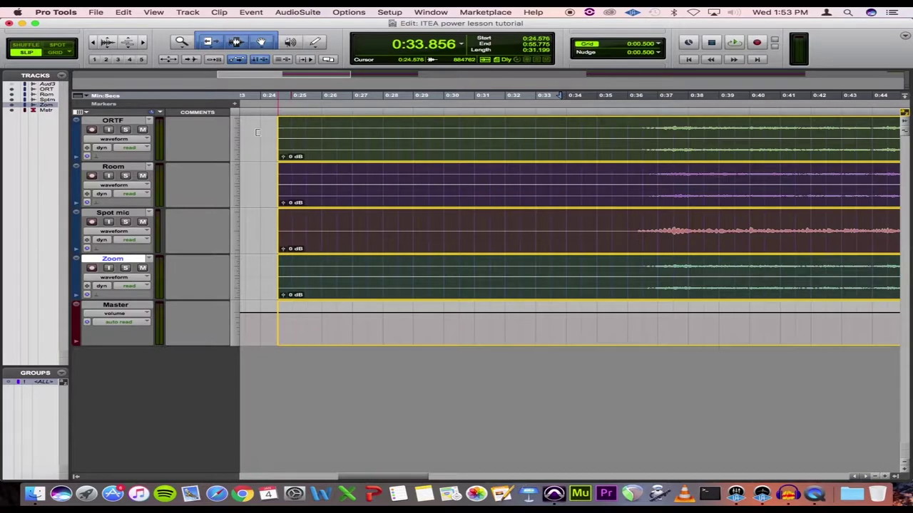
pyautogui.click(548, 129)
pyautogui.press('space')
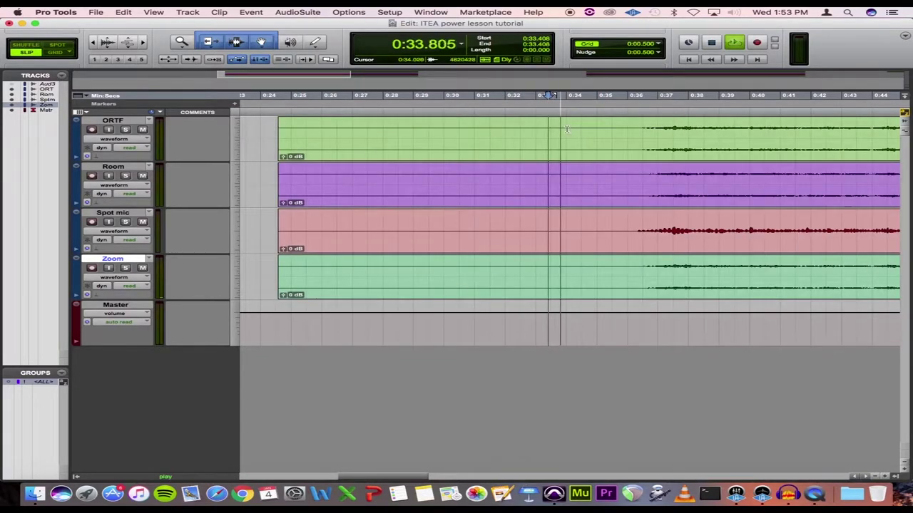
pyautogui.press('space')
pyautogui.moveTo(554, 129); pyautogui.dragTo(272, 139)
pyautogui.press('BackSpace')
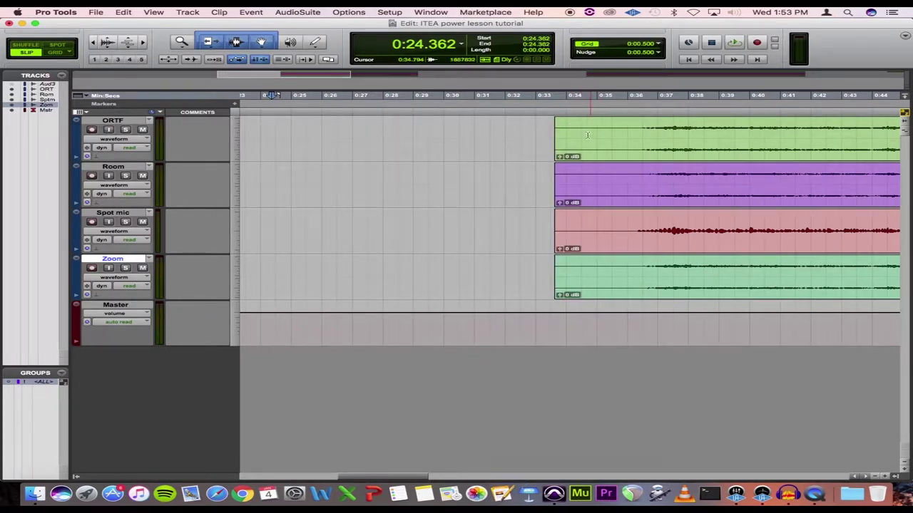
# Draw fade-ins at the first excerpt's clip starts on all four tracks and play them
pyautogui.click(587, 135)
pyautogui.press('super+bracketright')
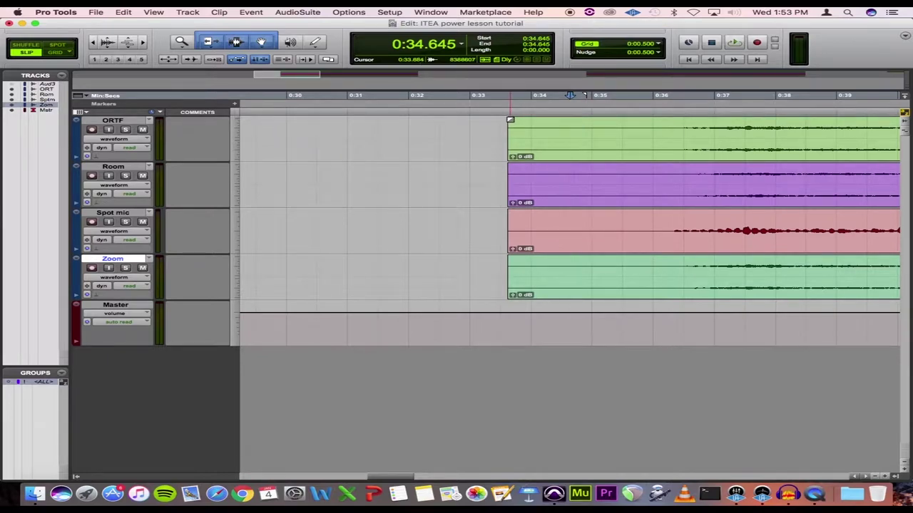
pyautogui.moveTo(510, 120); pyautogui.dragTo(563, 123)
pyautogui.click(478, 125)
pyautogui.press('space')
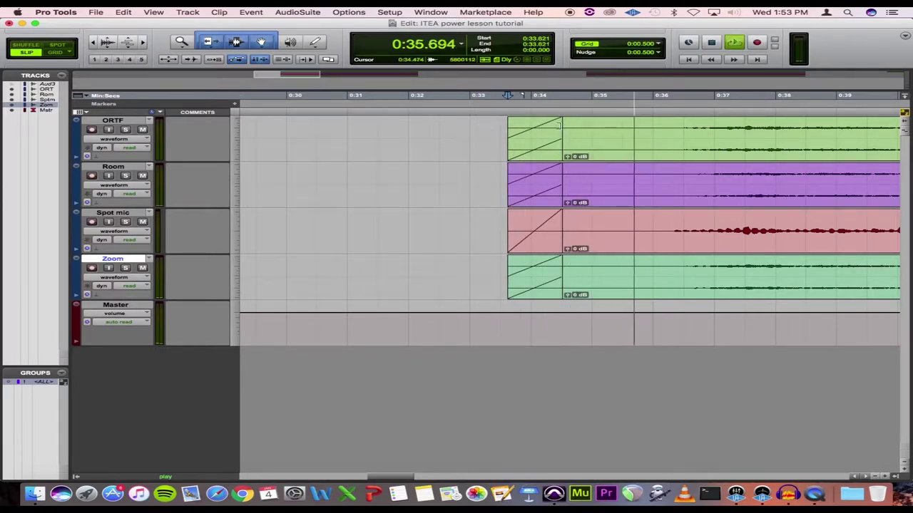
pyautogui.press('space')
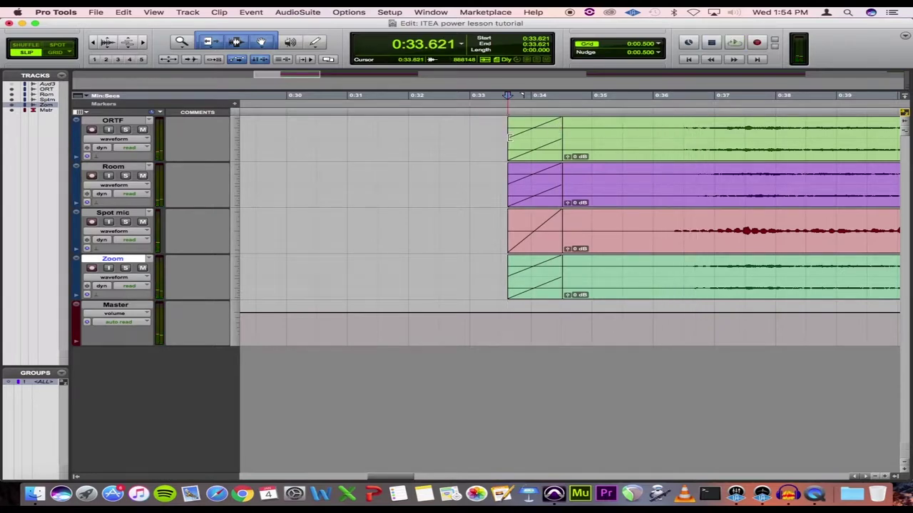
# Replay the fade-in from just before it, then zoom to the excerpt's ending
pyautogui.keyDown('shift'); pyautogui.click(556, 125); pyautogui.keyUp('shift')
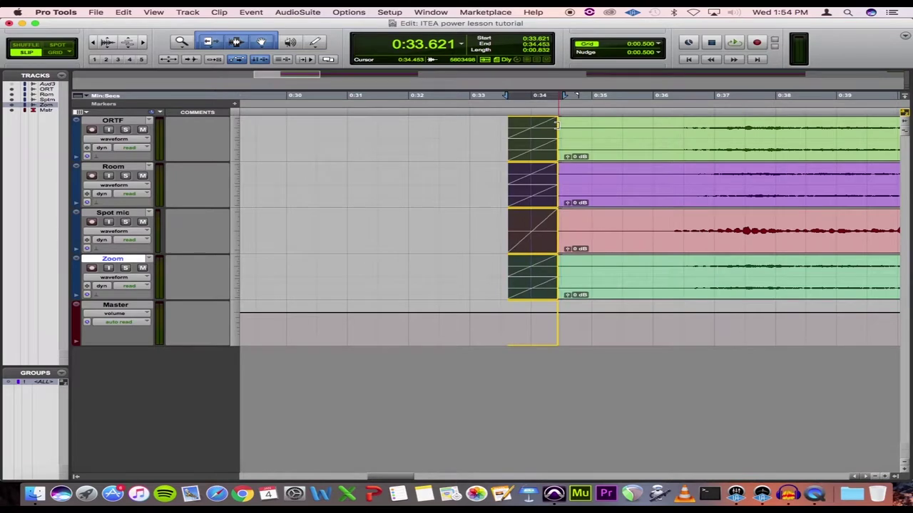
pyautogui.click(503, 126)
pyautogui.press('space')
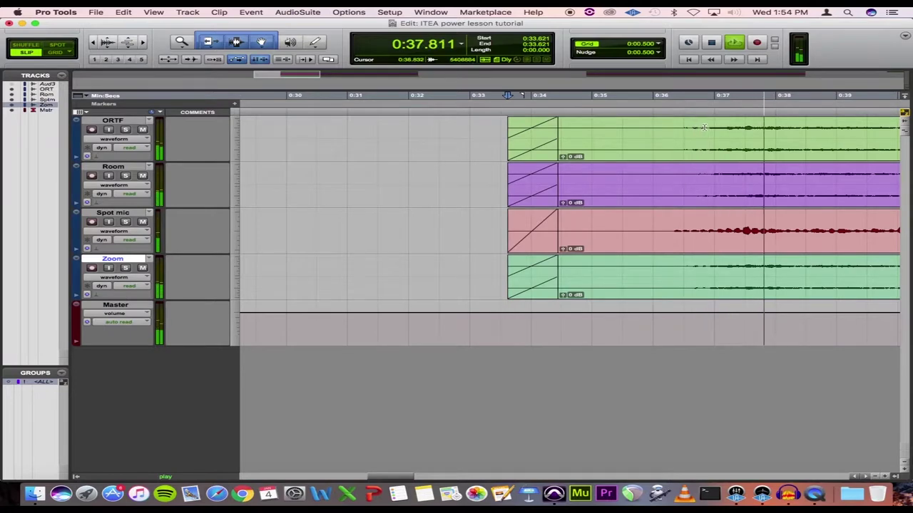
pyautogui.press('space')
pyautogui.press('super+bracketleft')
pyautogui.press('super+bracketleft')
pyautogui.press('super+bracketleft')
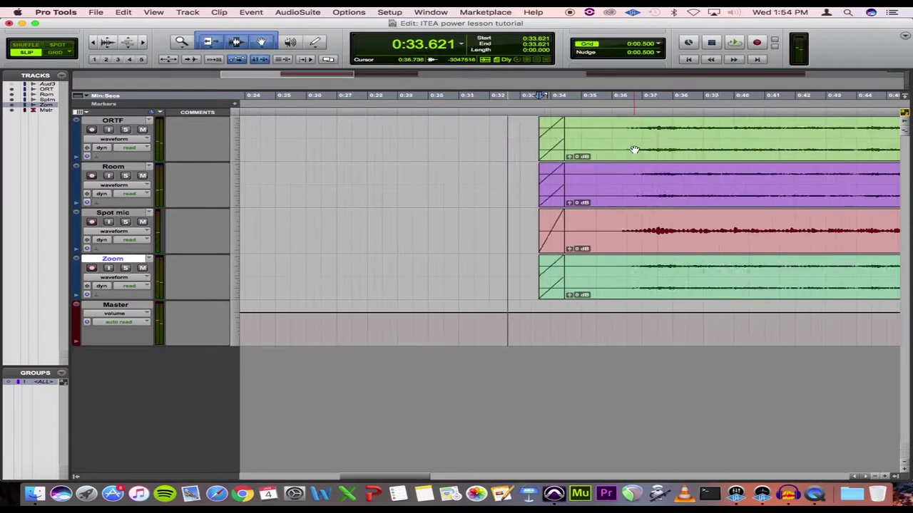
pyautogui.click(615, 135)
pyautogui.press('super+bracketright')
pyautogui.press('super+bracketright')
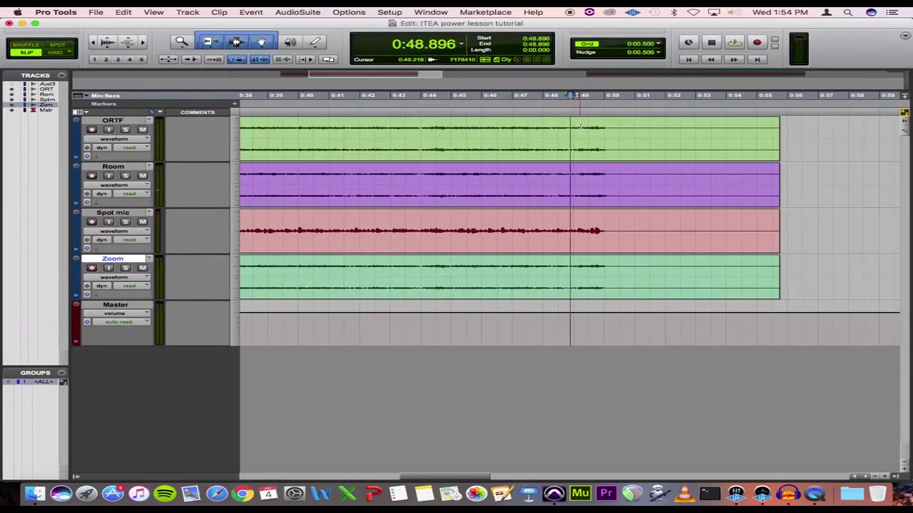
# Play the first excerpt's ending from about 0:49.2 and again from 0:49.632
pyautogui.click(581, 132)
pyautogui.press('space')
pyautogui.press('super+bracketright')
pyautogui.press('super+bracketleft')
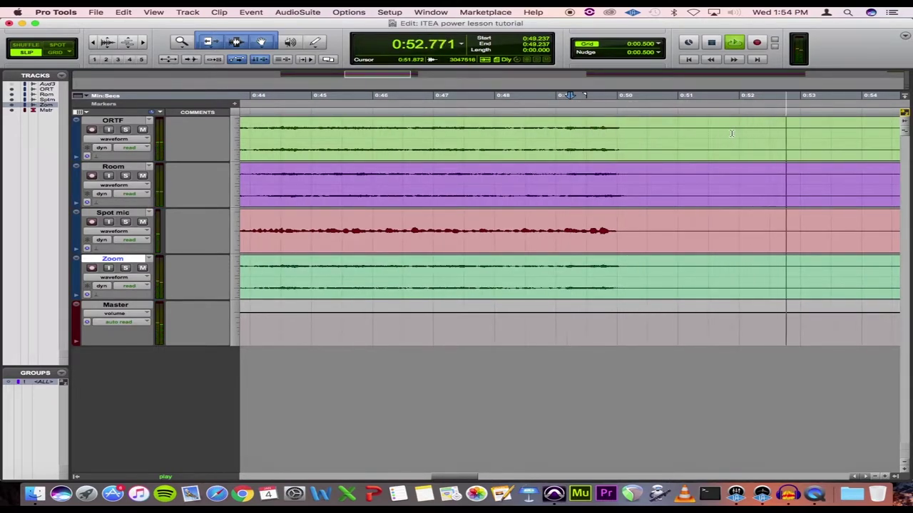
pyautogui.press('space')
pyautogui.click(595, 126)
pyautogui.press('space')
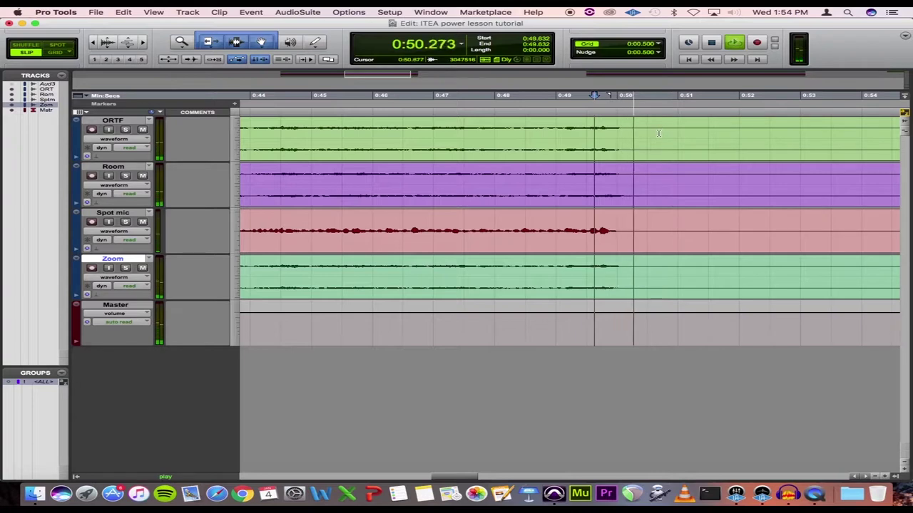
pyautogui.press('space')
# Mark the music's end at 0:51.968 and delete the trailing silence on all tracks
pyautogui.click(737, 129)
pyautogui.press('super+bracketleft')
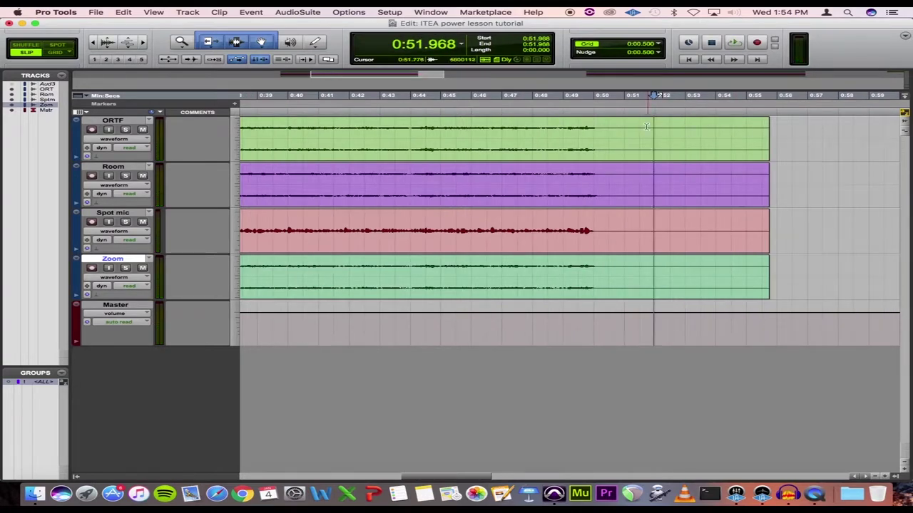
pyautogui.moveTo(654, 127); pyautogui.dragTo(814, 134)
pyautogui.press('super+bracketright')
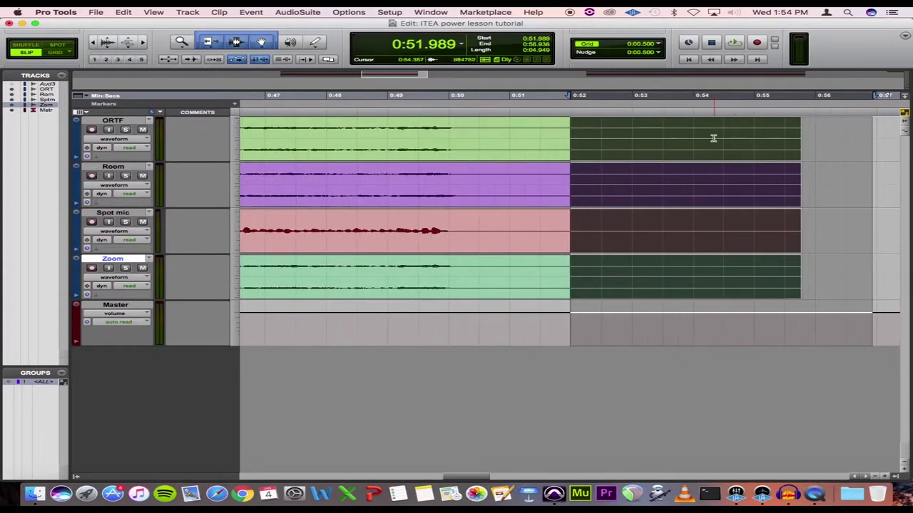
pyautogui.press('Delete')
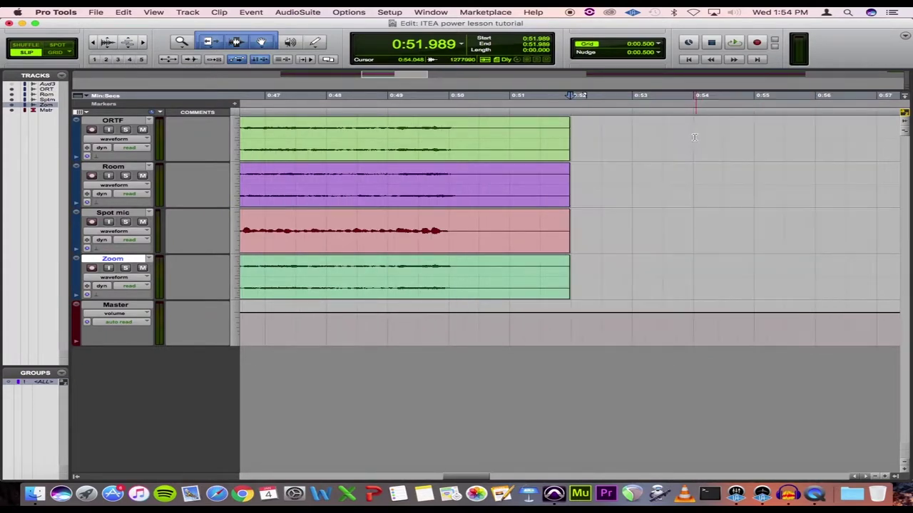
# Create fade-outs over the new clip ends with Ctrl+F
pyautogui.click(542, 126)
pyautogui.press('super+bracketright')
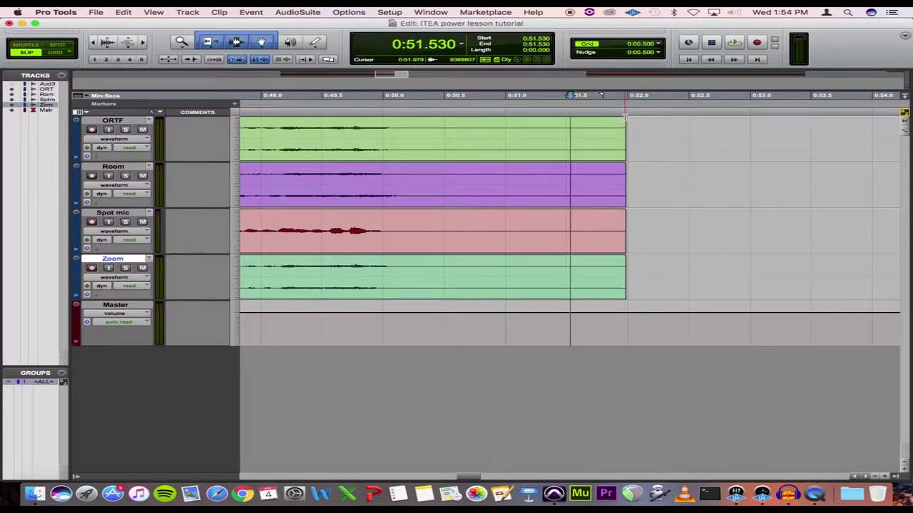
pyautogui.moveTo(623, 119)
pyautogui.mouseDown()
pyautogui.moveTo(600, 121)
pyautogui.moveTo(631, 116)
pyautogui.mouseUp()
pyautogui.click(618, 130)
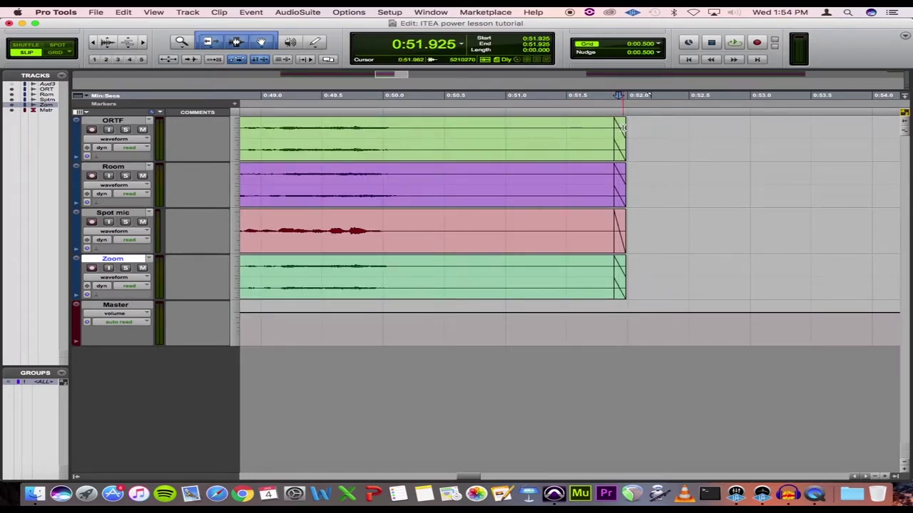
pyautogui.press('super+bracketright')
pyautogui.moveTo(565, 132); pyautogui.dragTo(536, 132)
pyautogui.press('super+bracketleft')
pyautogui.hotkey('ctrl', 'f')
pyautogui.press('super+bracketleft')
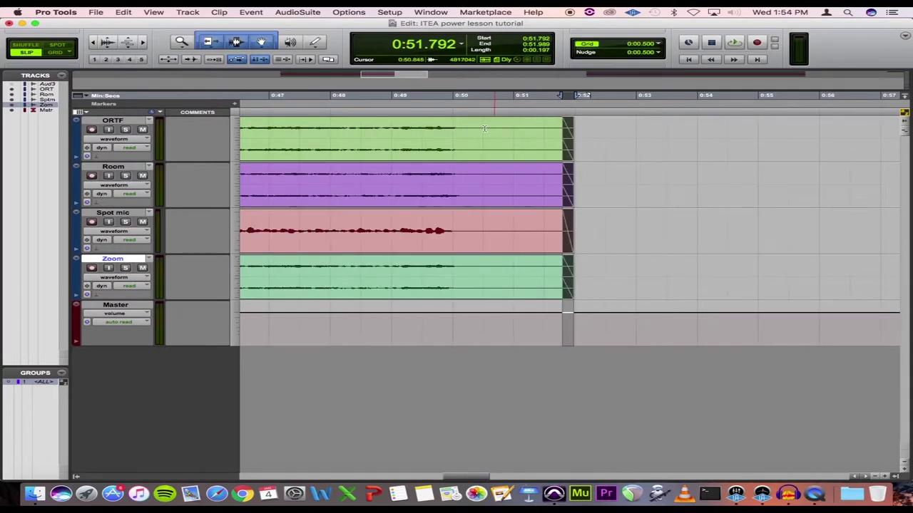
# Play back the faded ending from 0:49.482 and again from 0:49.152
pyautogui.click(422, 122)
pyautogui.press('space')
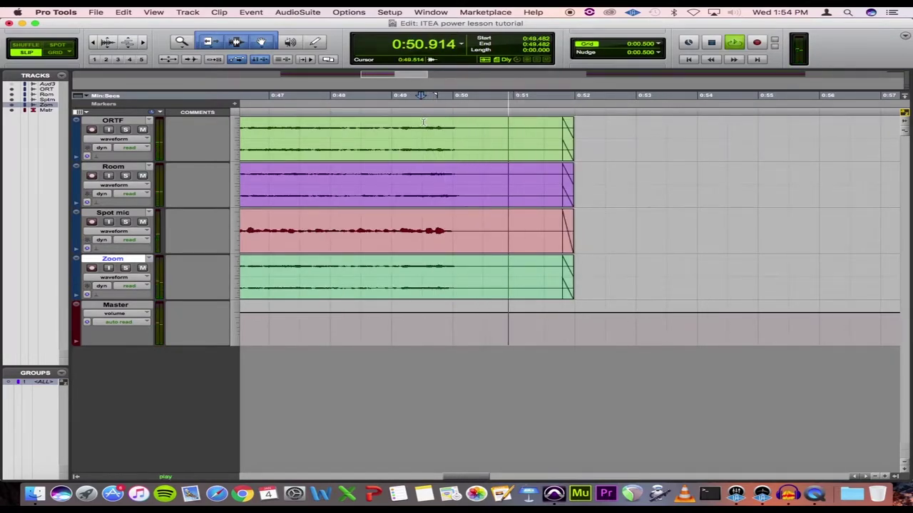
pyautogui.press('space')
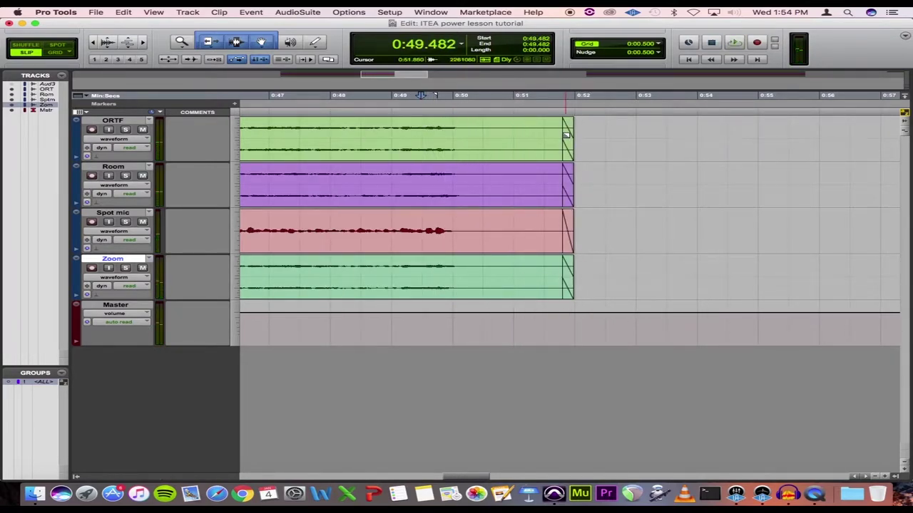
pyautogui.click(566, 131)
pyautogui.press('super+bracketright')
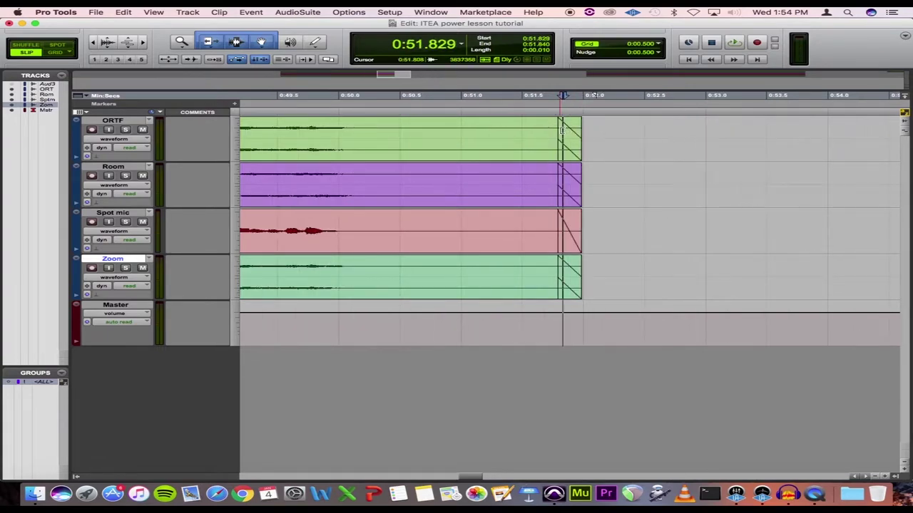
pyautogui.moveTo(561, 130); pyautogui.dragTo(542, 129)
pyautogui.press('super+bracketleft')
pyautogui.click(403, 127)
pyautogui.press('space')
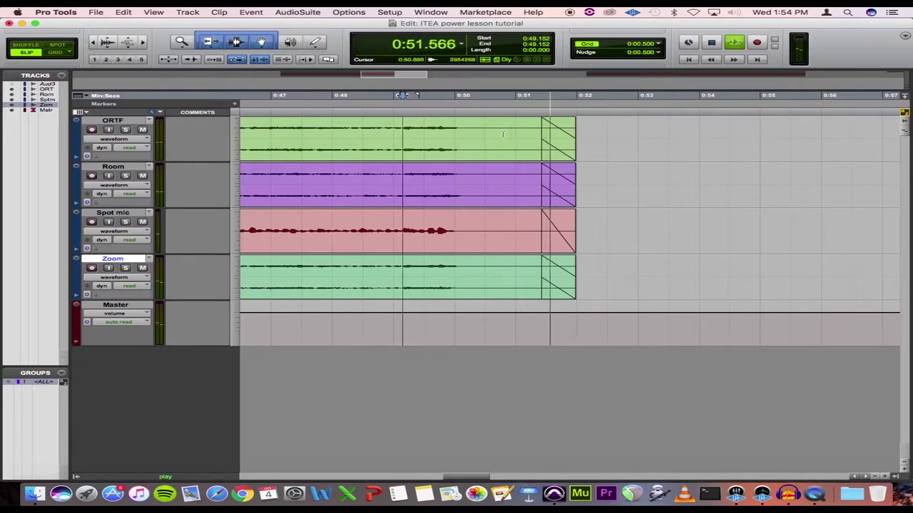
pyautogui.press('super+bracketleft')
pyautogui.press('space')
# Zoom in on the second excerpt's opening around 1:27.210
pyautogui.click(537, 132)
pyautogui.press('super+bracketright')
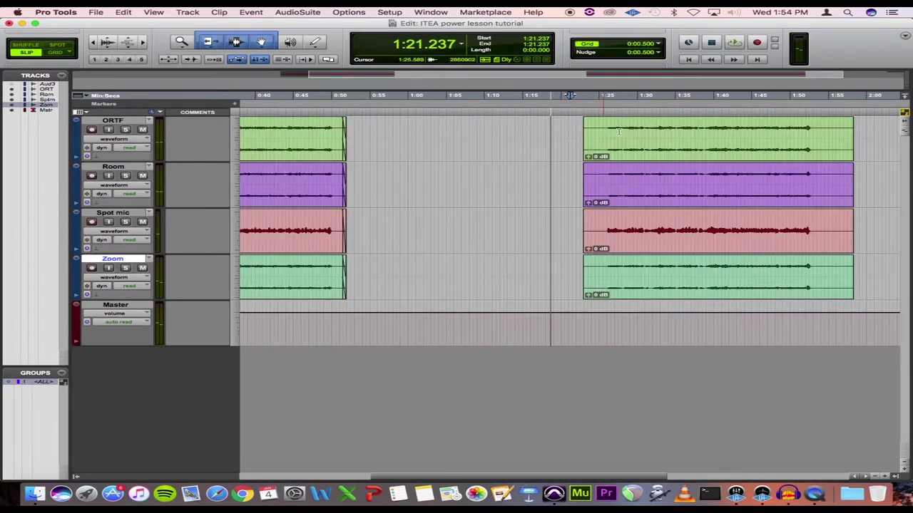
pyautogui.click(618, 132)
pyautogui.press('super+bracketright')
pyautogui.press('super+bracketright')
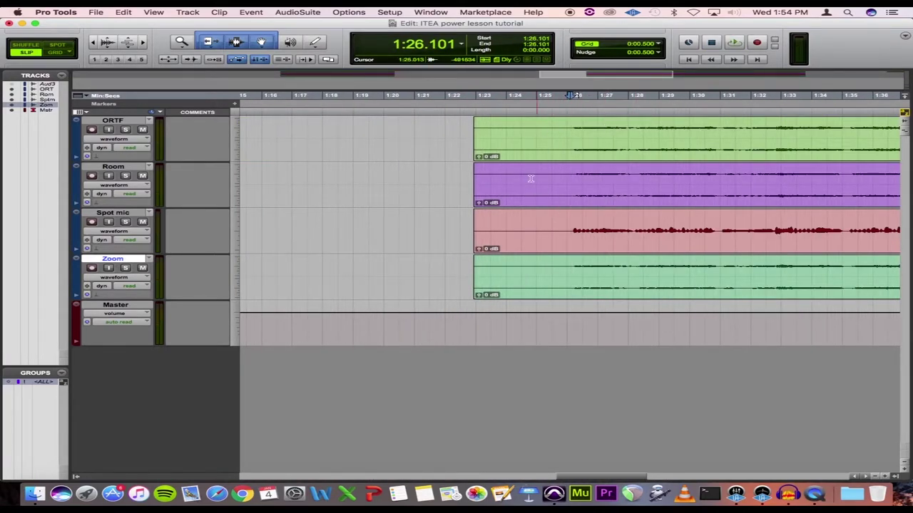
pyautogui.press('super+bracketleft')
pyautogui.press('super+bracketleft')
pyautogui.click(577, 134)
pyautogui.press('super+bracketright')
# Play the opening from 1:25.632 and mark the music onset near 1:26.186
pyautogui.press('super+bracketright')
pyautogui.press('super+bracketright')
pyautogui.click(522, 132)
pyautogui.press('space')
pyautogui.press('super+bracketright')
pyautogui.press('super+bracketright')
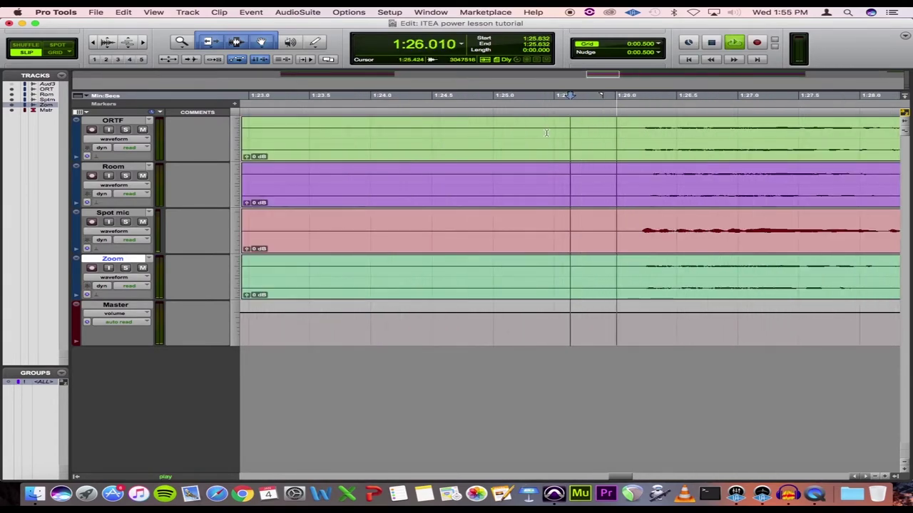
pyautogui.click(638, 142)
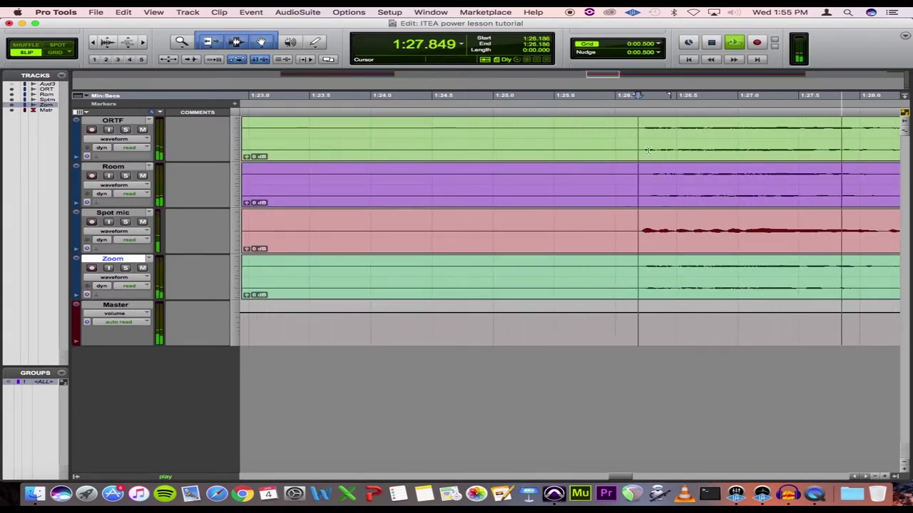
pyautogui.press('super+bracketright')
pyautogui.press('super+bracketright')
pyautogui.press('space')
# Trim all four clip starts to 1:26.193 and add short fade-ins
pyautogui.click(573, 229)
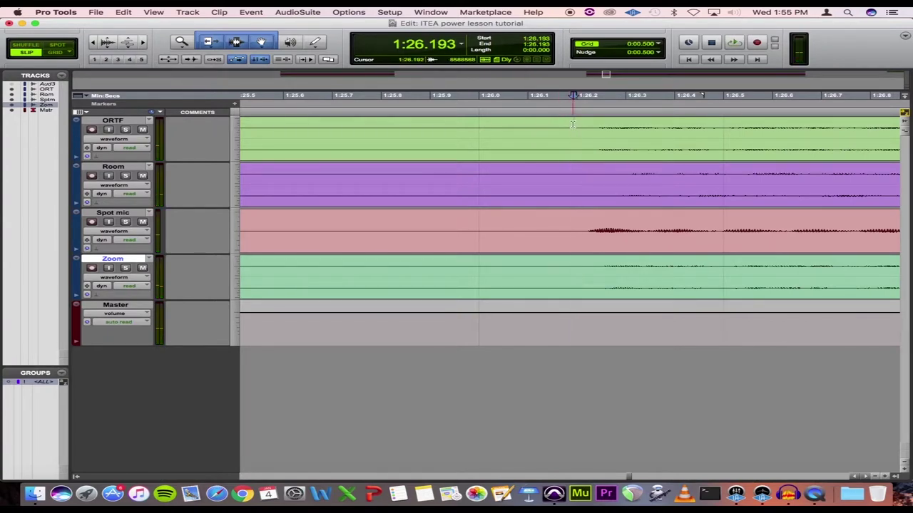
pyautogui.press('a')
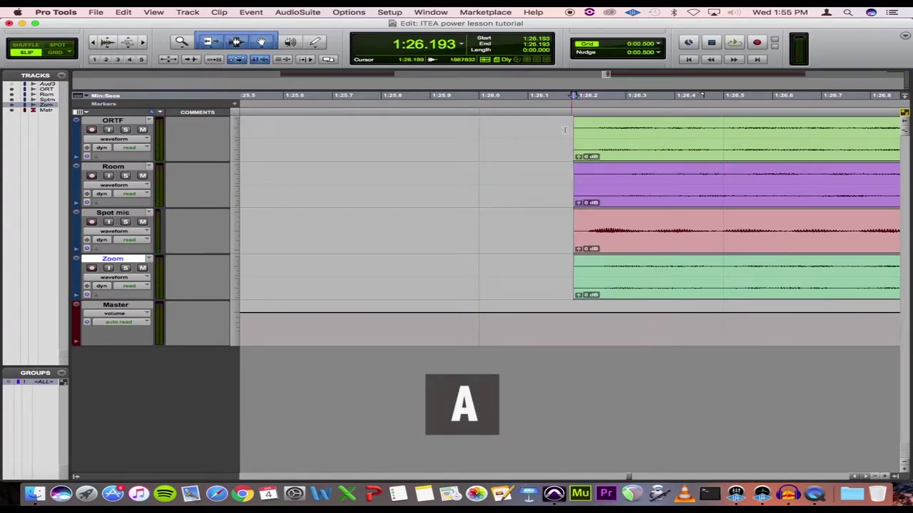
pyautogui.press('space')
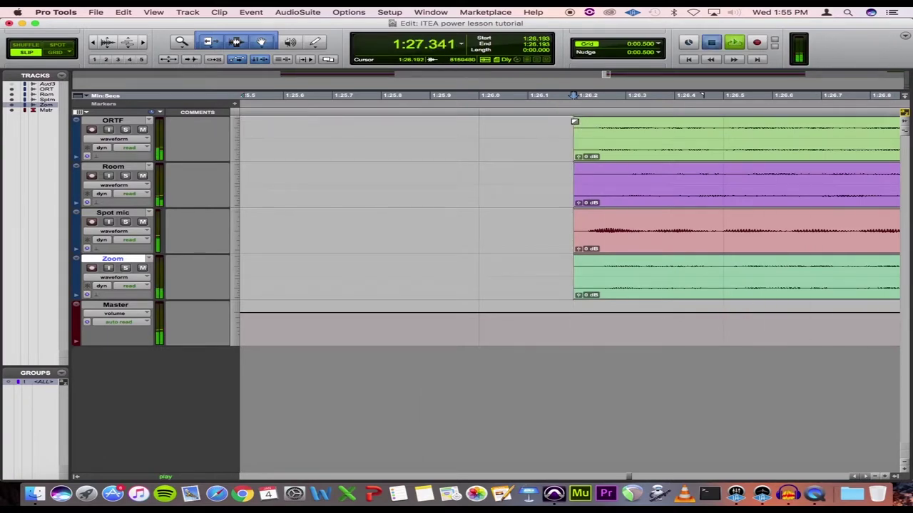
pyautogui.press('space')
pyautogui.moveTo(579, 122)
pyautogui.mouseDown()
pyautogui.moveTo(606, 125)
pyautogui.moveTo(584, 127)
pyautogui.mouseUp()
pyautogui.press('space')
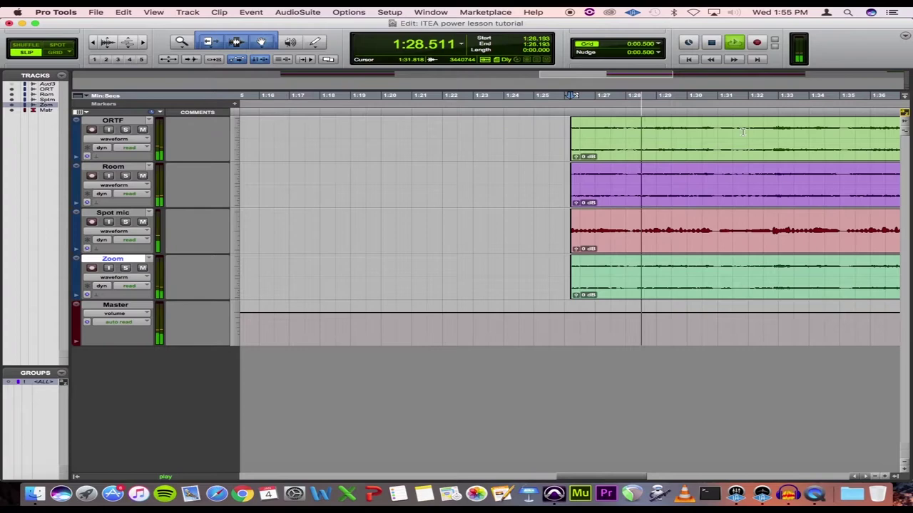
pyautogui.press('super+bracketleft')
pyautogui.press('super+bracketleft')
pyautogui.press('super+bracketleft')
# Play the second excerpt's ending and mark its end at 1:54.538
pyautogui.press('super+bracketright')
pyautogui.press('super+bracketright')
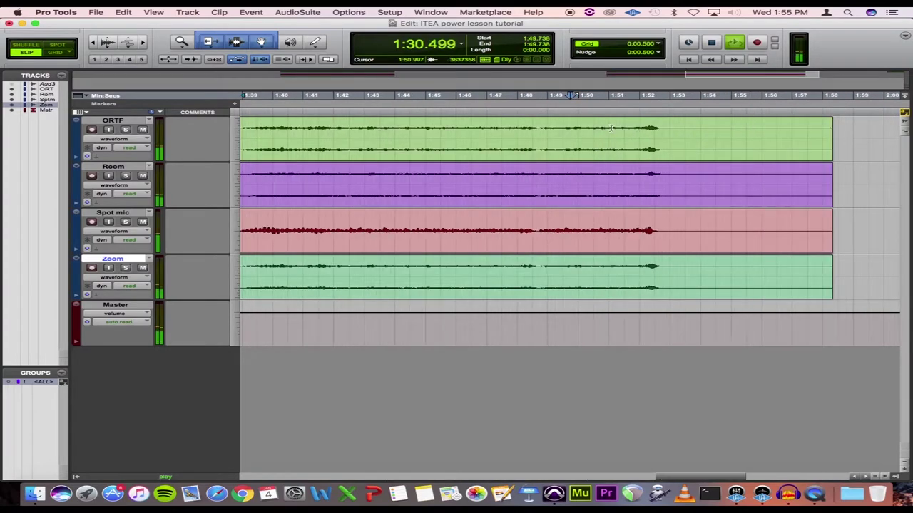
pyautogui.press('super+bracketright')
pyautogui.press('space')
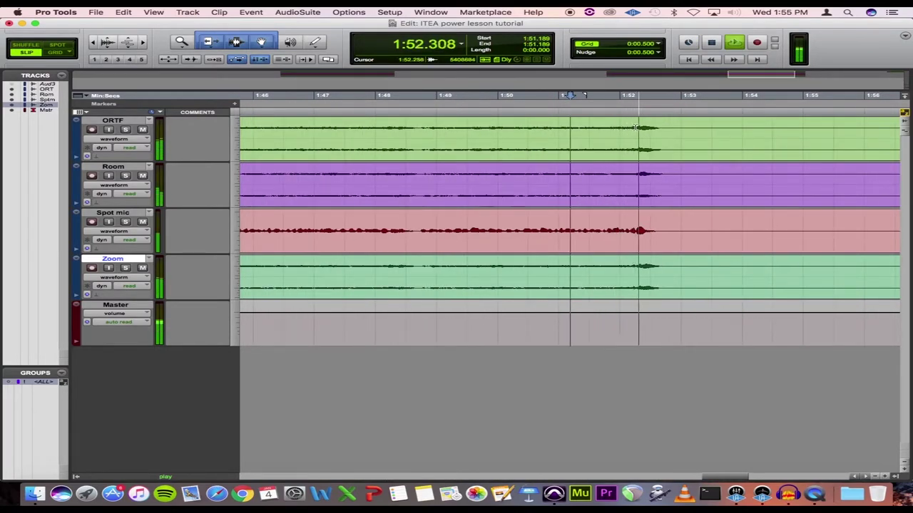
pyautogui.press('space')
pyautogui.click(775, 130)
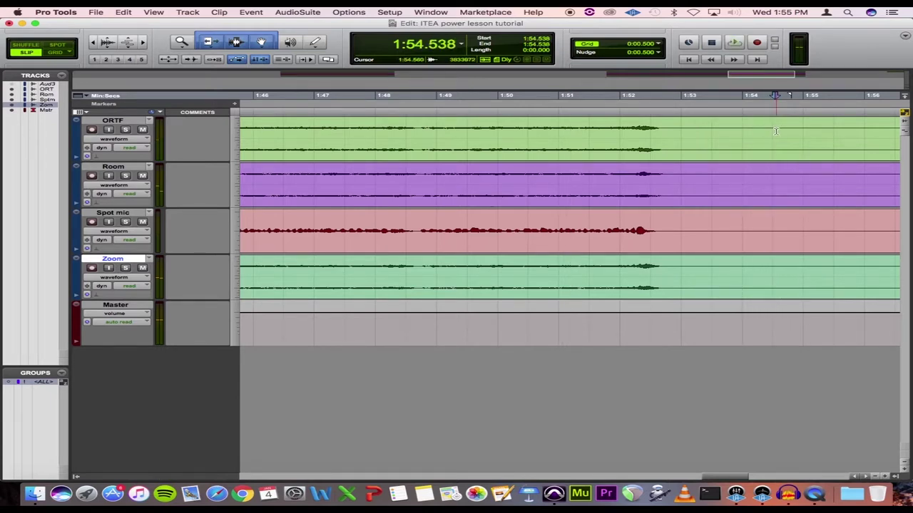
# Trim the clip ends to 1:54.538, apply a default fade-out on all four tracks, and listen
pyautogui.press('s')
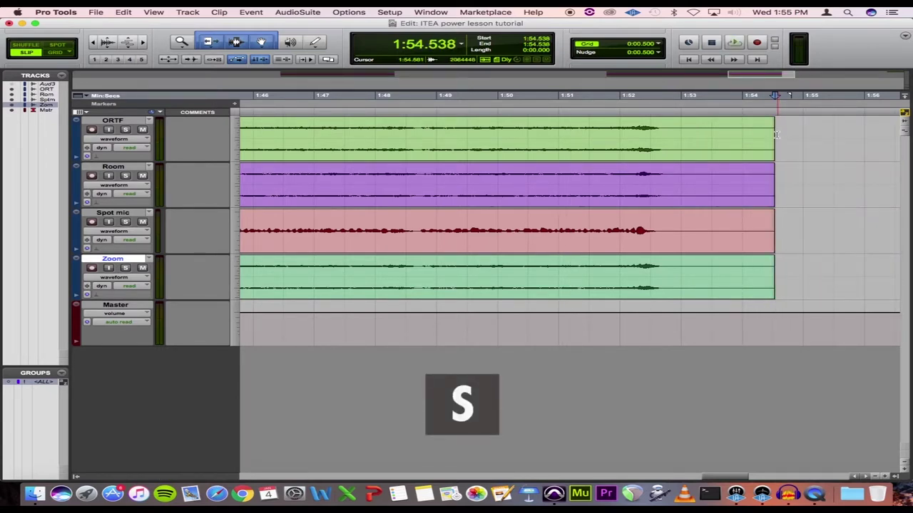
pyautogui.moveTo(788, 125); pyautogui.dragTo(736, 128)
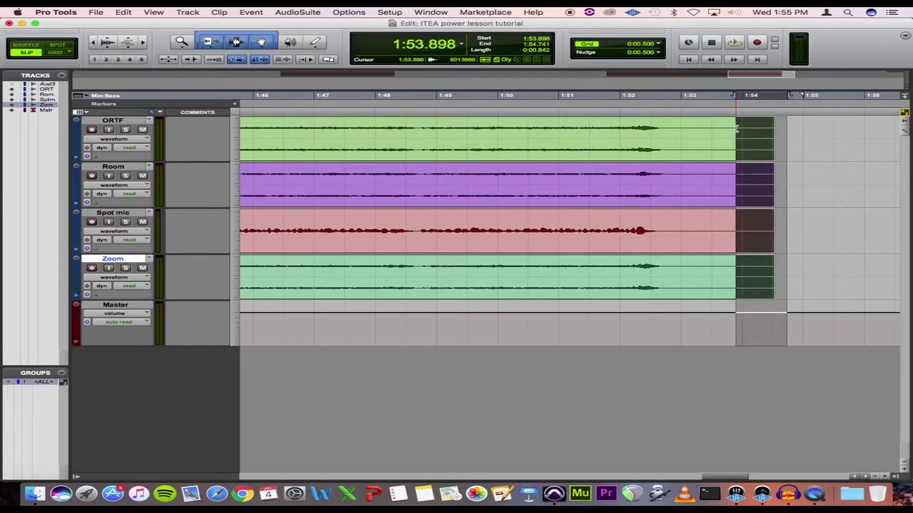
pyautogui.press('super+f')
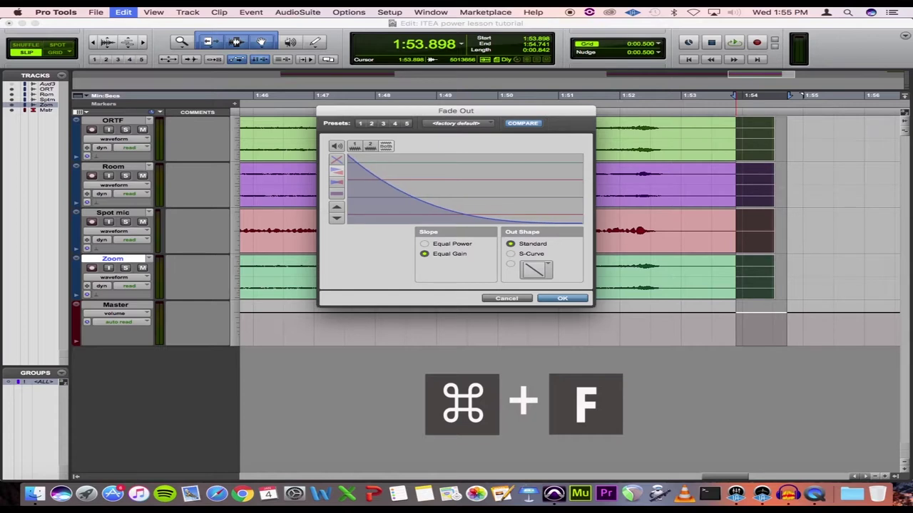
pyautogui.press('Return')
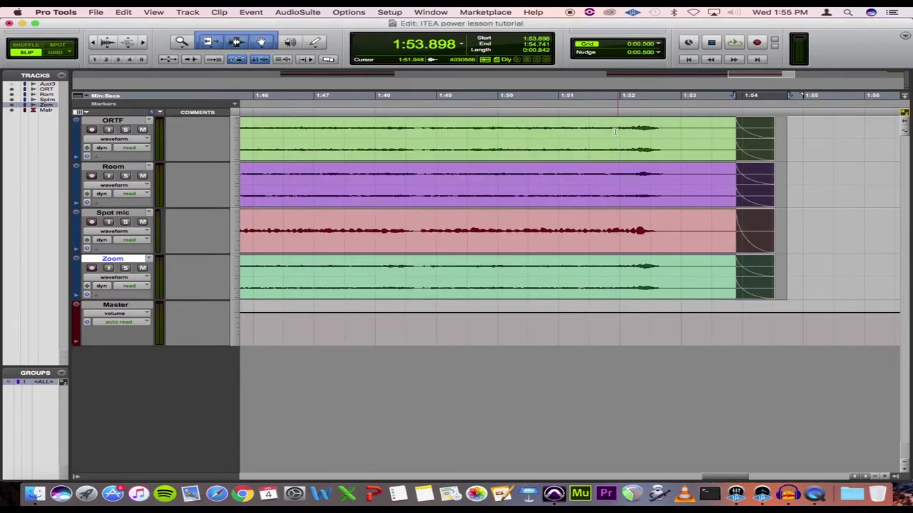
pyautogui.click(615, 135)
pyautogui.press('space')
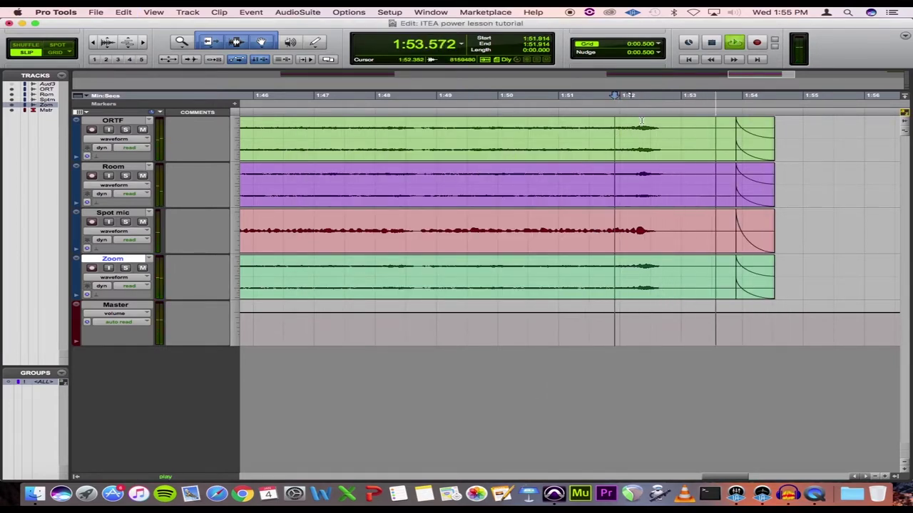
pyautogui.press('space')
# Select the fade region across all tracks and replay to check the lengthened fade
pyautogui.moveTo(736, 140); pyautogui.dragTo(819, 139)
pyautogui.click(641, 129)
pyautogui.press('space')
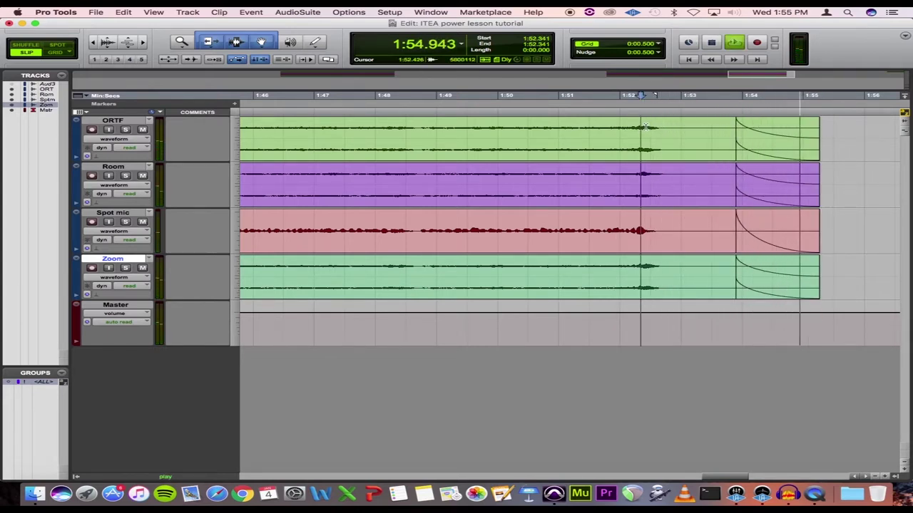
pyautogui.press('space')
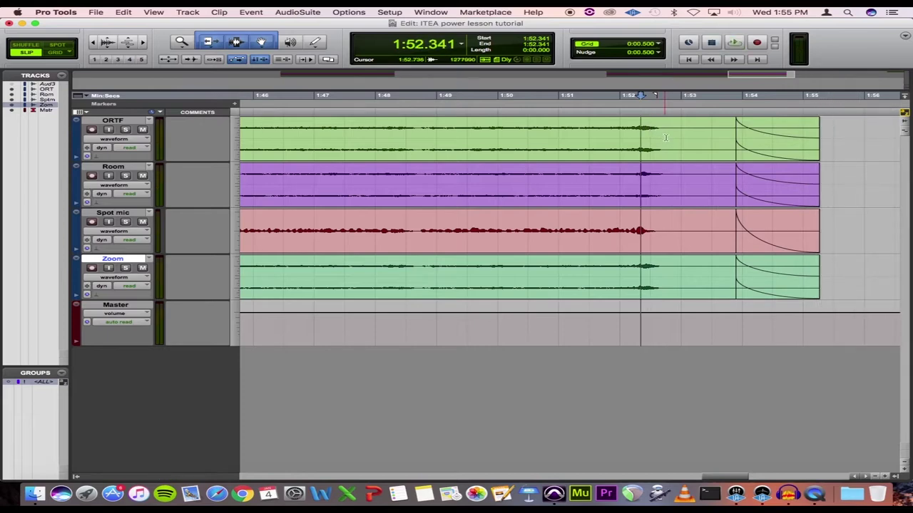
# Zoom out to view both excerpts, then switch from Pro Tools to Audacity
pyautogui.press('super+bracketleft')
pyautogui.press('super+bracketleft')
pyautogui.press('super+bracketleft')
pyautogui.press('super+bracketleft')
pyautogui.press('super+bracketleft')
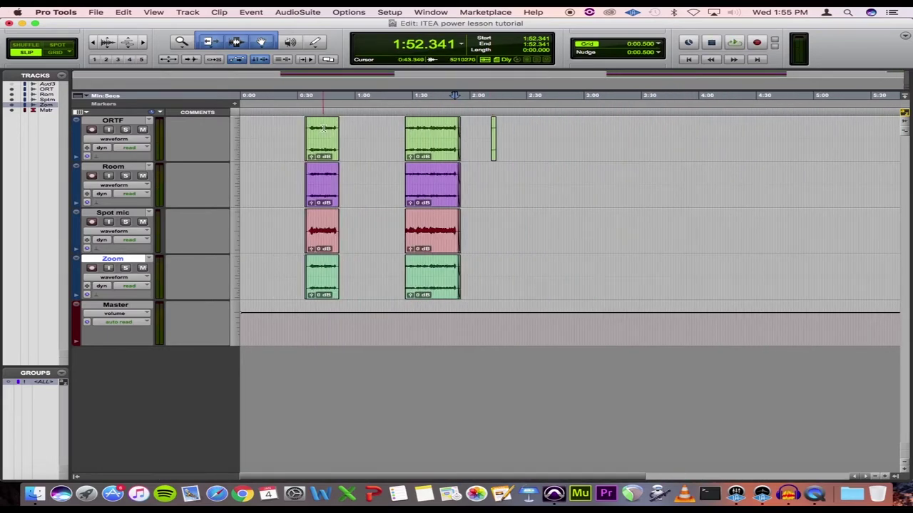
pyautogui.click(332, 129)
pyautogui.press('super+bracketright')
pyautogui.press('super+bracketright')
pyautogui.press('super+bracketright')
pyautogui.click(324, 128)
pyautogui.press('super+bracketright')
pyautogui.press('super+bracketright')
pyautogui.press('super+bracketleft')
pyautogui.press('super+bracketleft')
pyautogui.press('super+bracketleft')
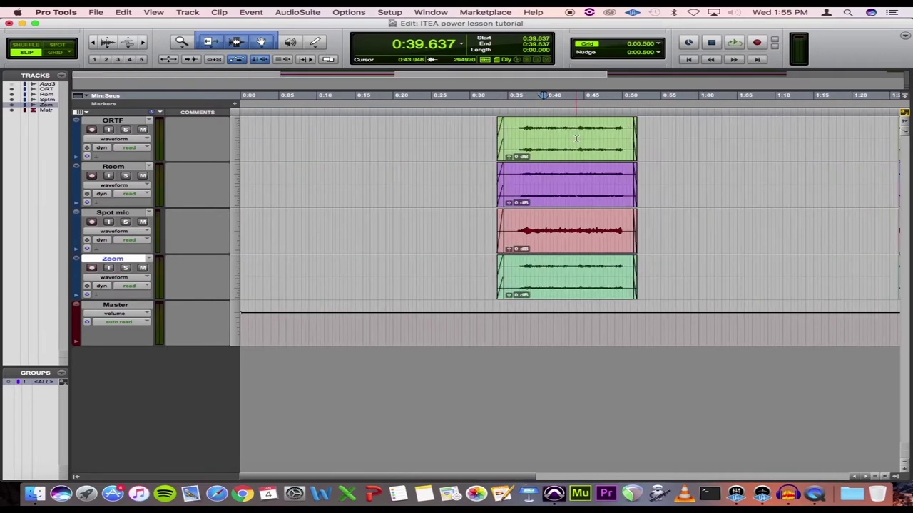
pyautogui.press('super+bracketleft')
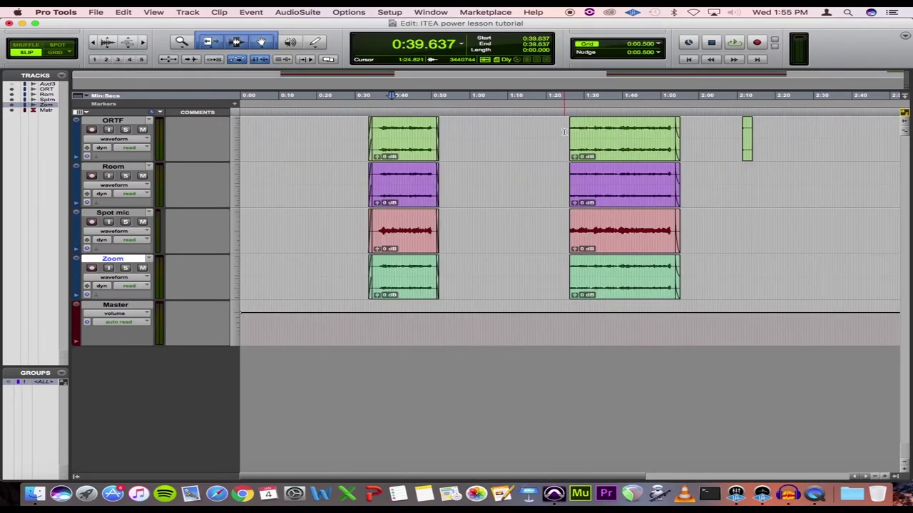
pyautogui.press('super+Tab')
pyautogui.press('super+Tab')
pyautogui.press('super+Tab')
pyautogui.press('super+Tab')
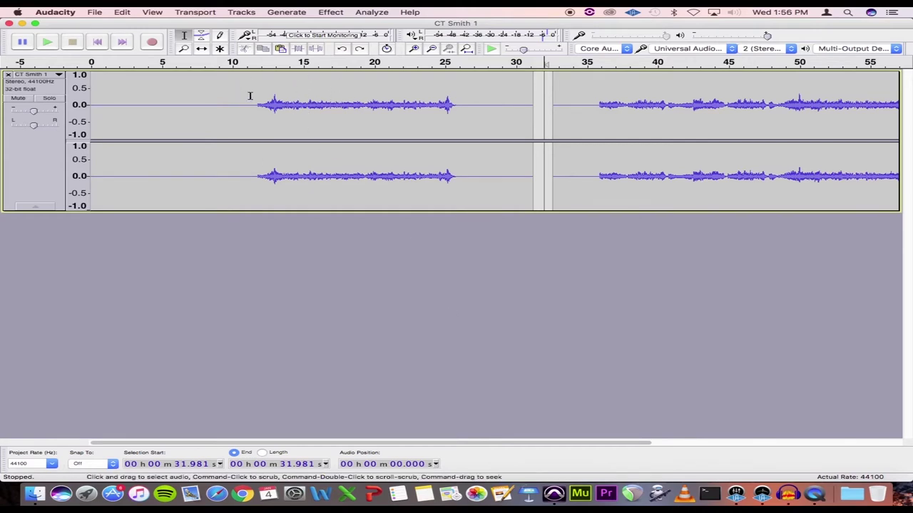
# Locate the tuba entry near 9.8 s and delete the leading 9.663 s of silence in 'CT Smith 1'
pyautogui.click(250, 93)
pyautogui.click(230, 87)
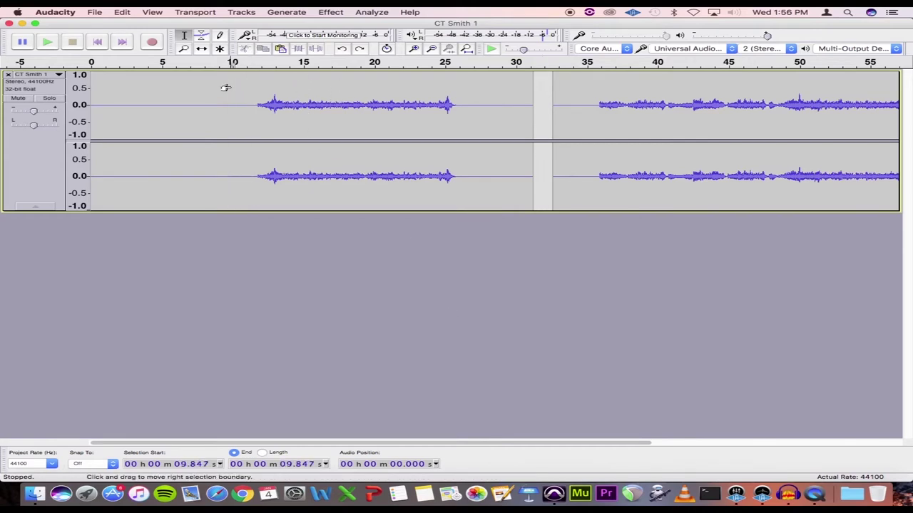
pyautogui.press('space')
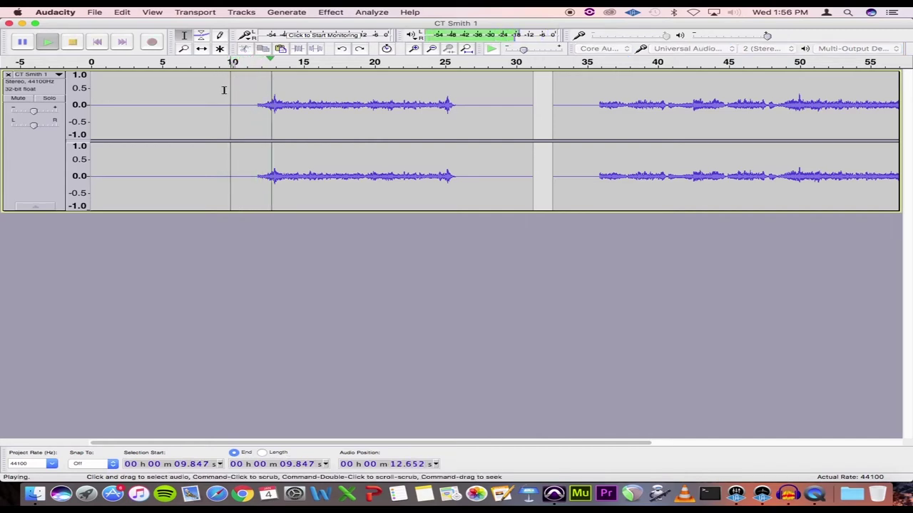
pyautogui.press('space')
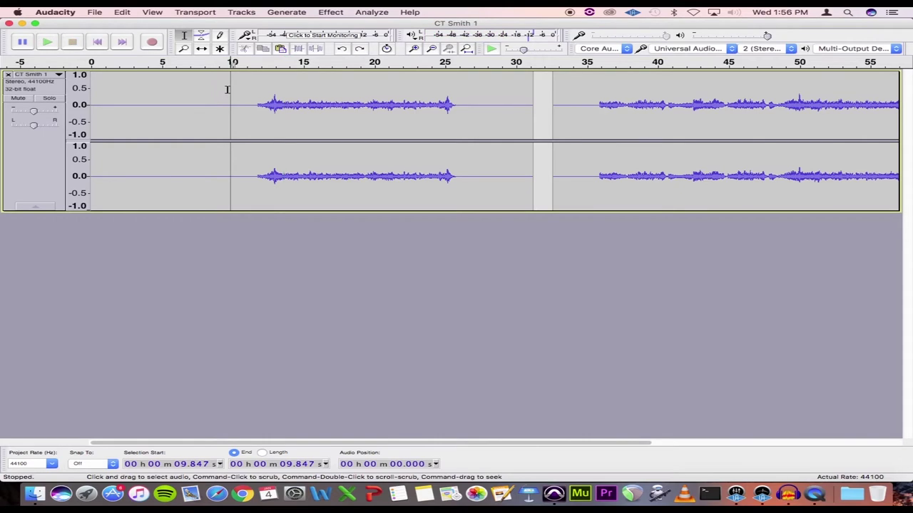
pyautogui.moveTo(220, 89); pyautogui.dragTo(84, 83)
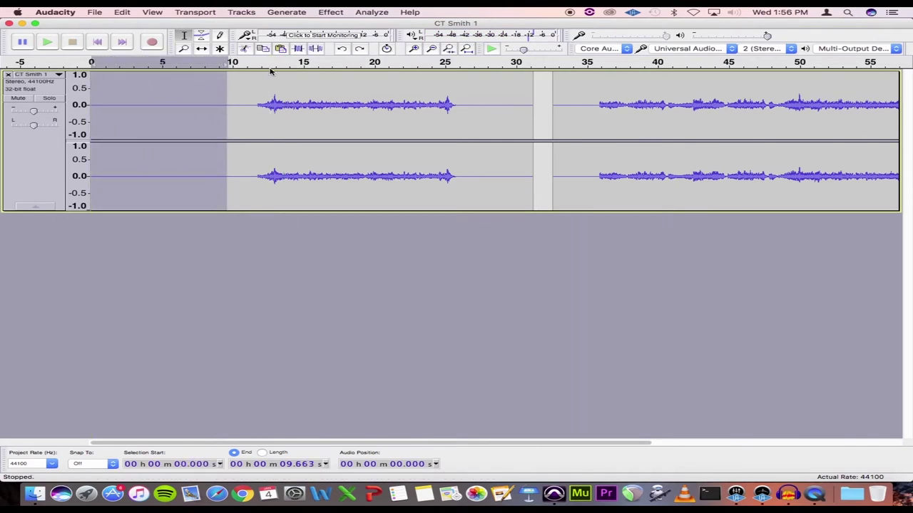
pyautogui.press('Delete')
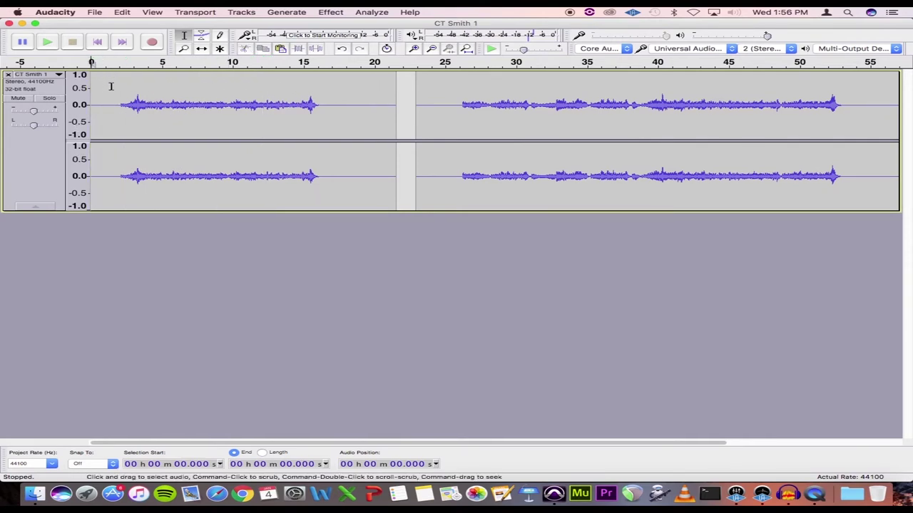
# Select 0–0.598 s and apply Effect > Fade In
pyautogui.moveTo(115, 85); pyautogui.dragTo(93, 87)
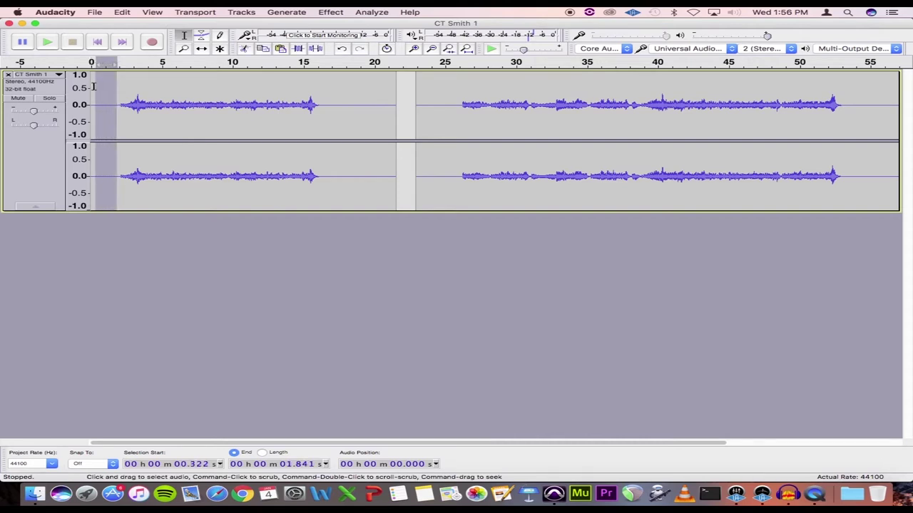
pyautogui.click(101, 87)
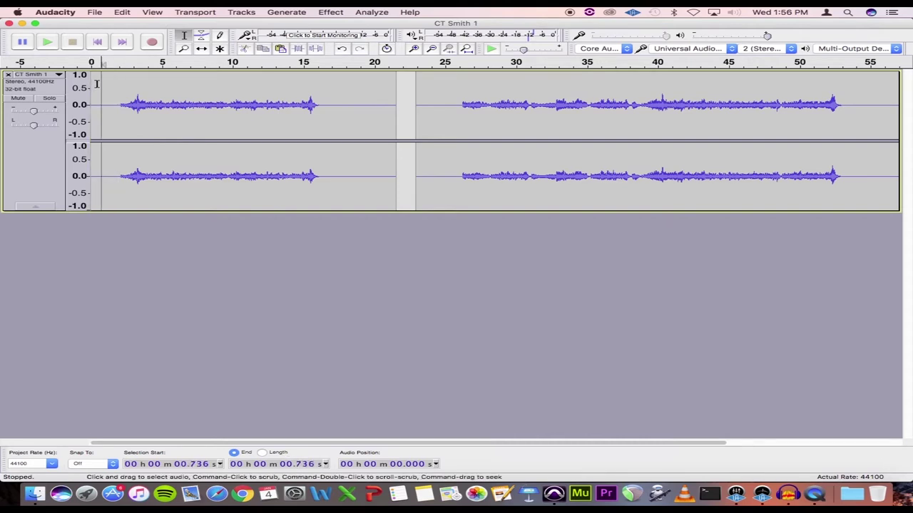
pyautogui.moveTo(94, 84); pyautogui.dragTo(91, 84)
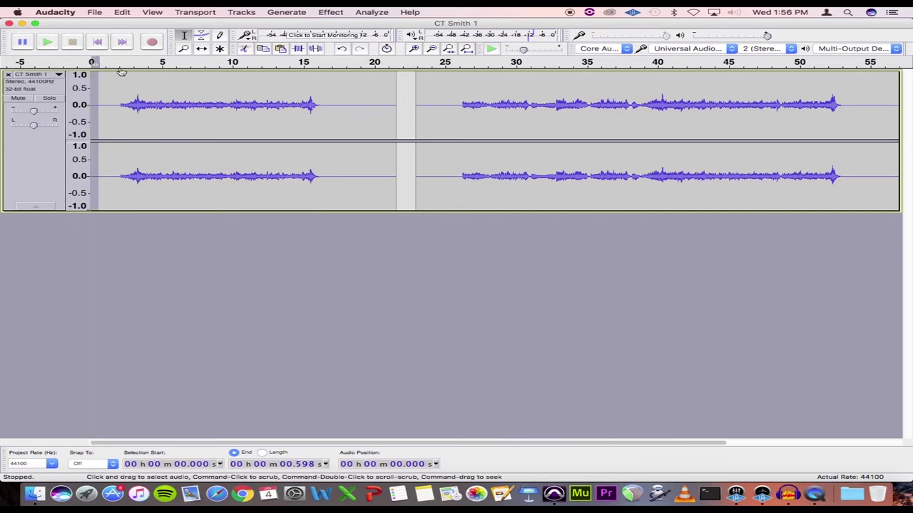
pyautogui.click(286, 12)
pyautogui.moveTo(330, 12)
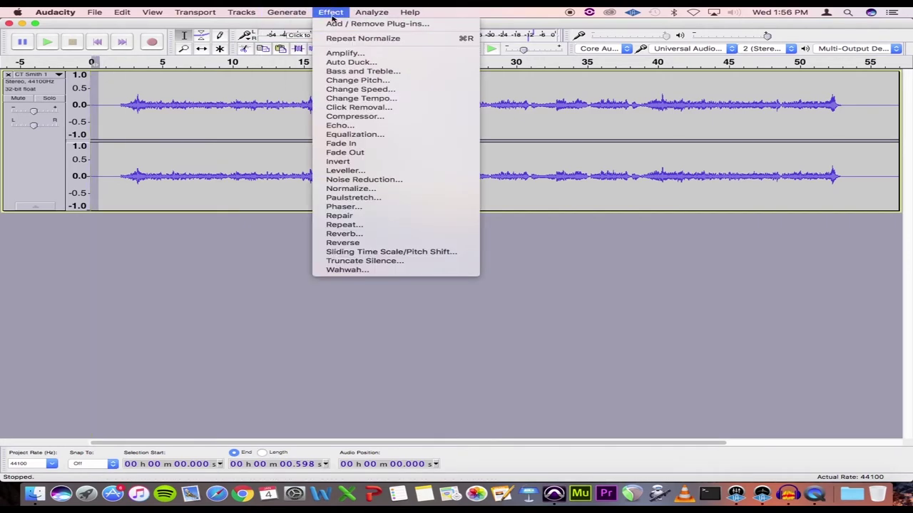
pyautogui.click(369, 143)
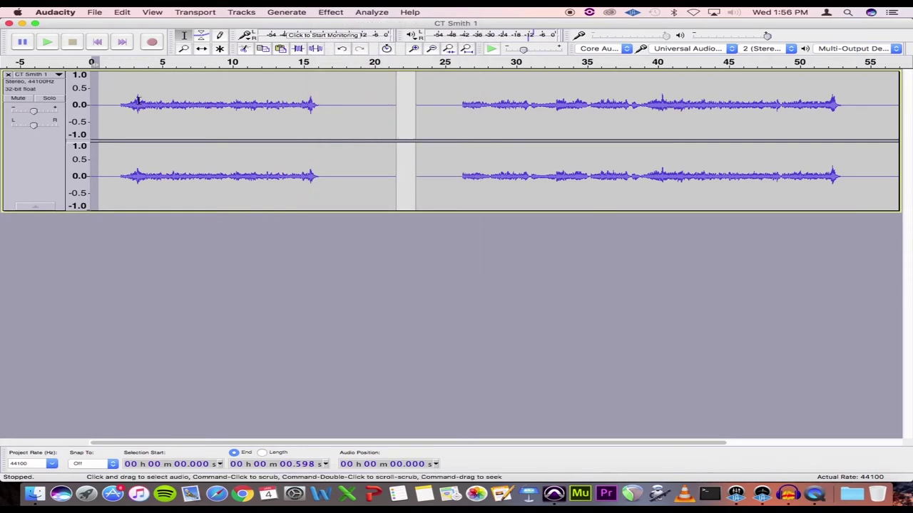
# Replay the opening from 0 s to check the fade-in
pyautogui.click(93, 66)
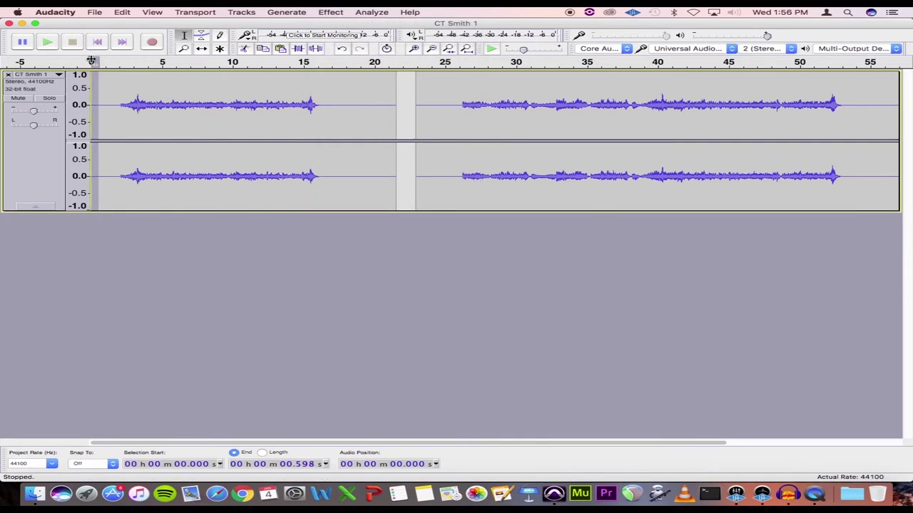
pyautogui.click(93, 62)
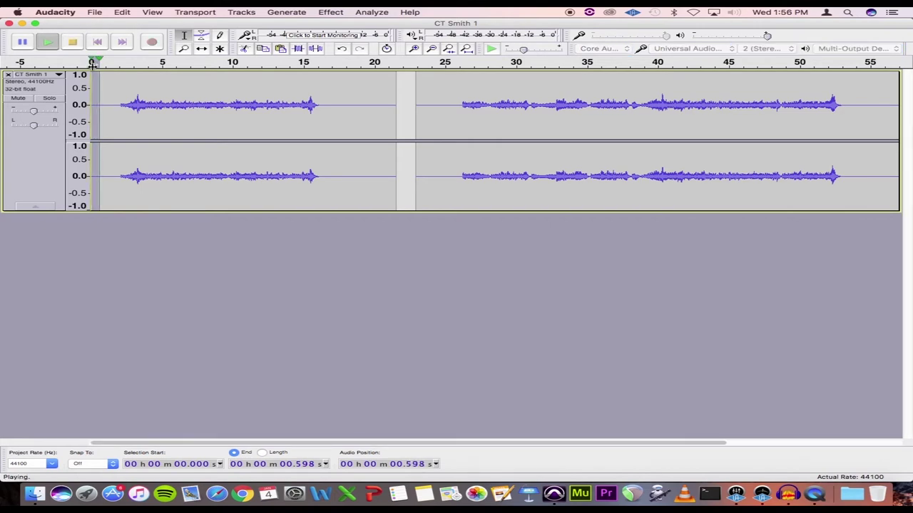
pyautogui.press('space')
pyautogui.click(111, 90)
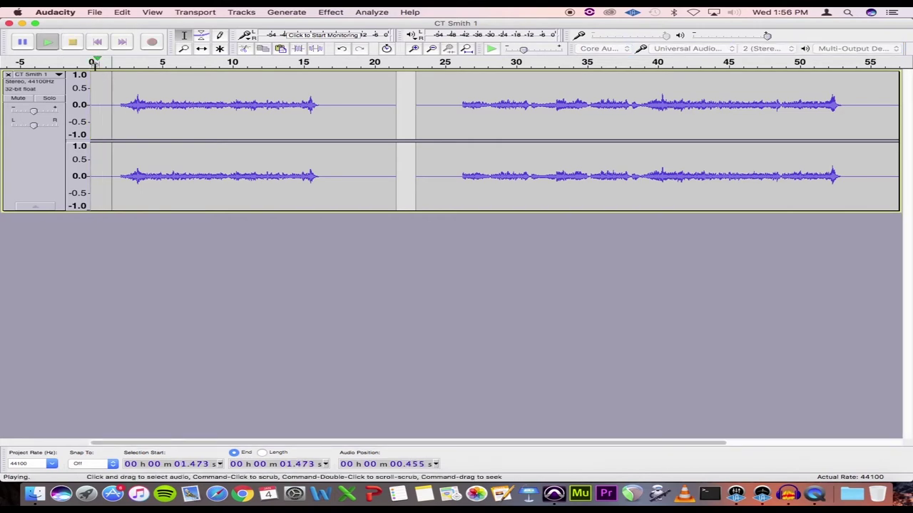
pyautogui.click(92, 62)
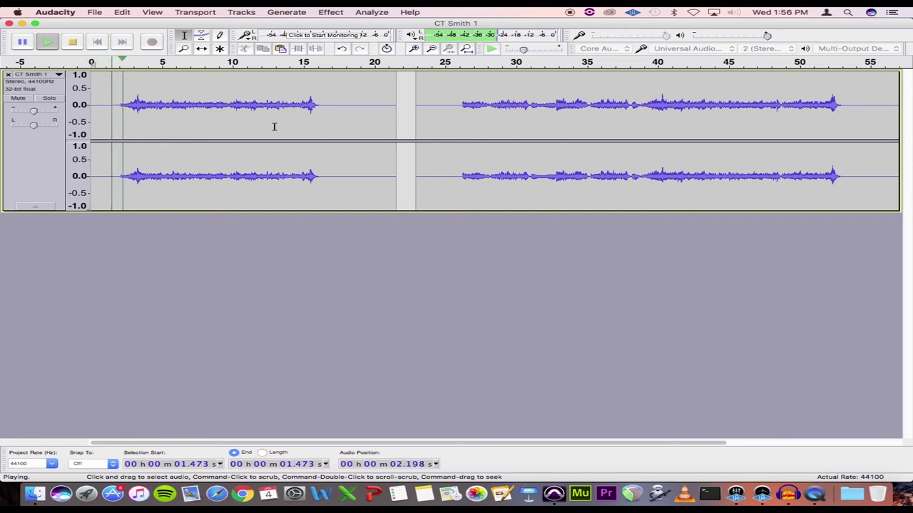
pyautogui.press('space')
# Find the first excerpt's end and delete the silence from 18.36 to 21.81 s
pyautogui.click(304, 91)
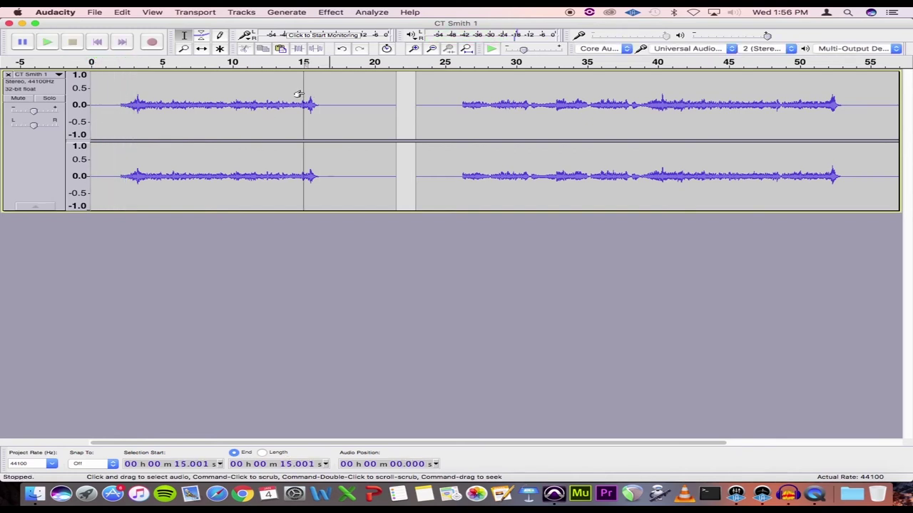
pyautogui.press('space')
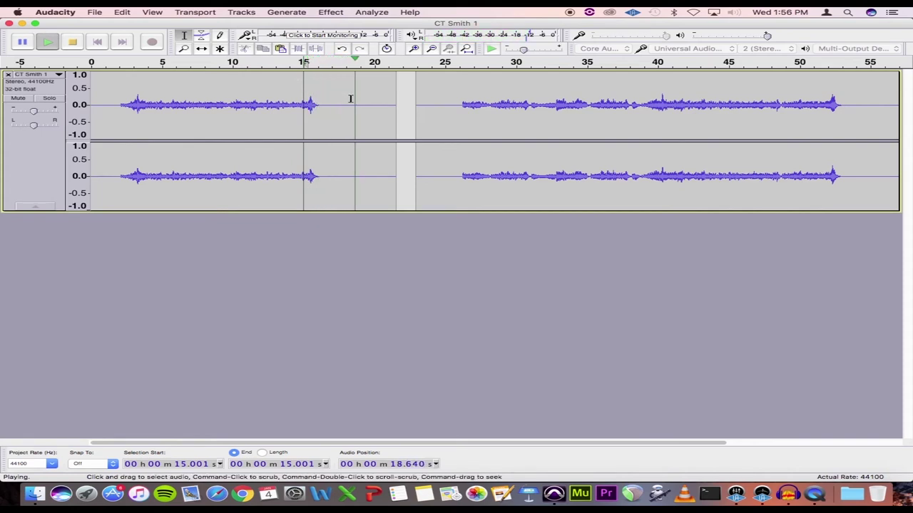
pyautogui.moveTo(352, 97); pyautogui.dragTo(325, 91)
pyautogui.press('Delete')
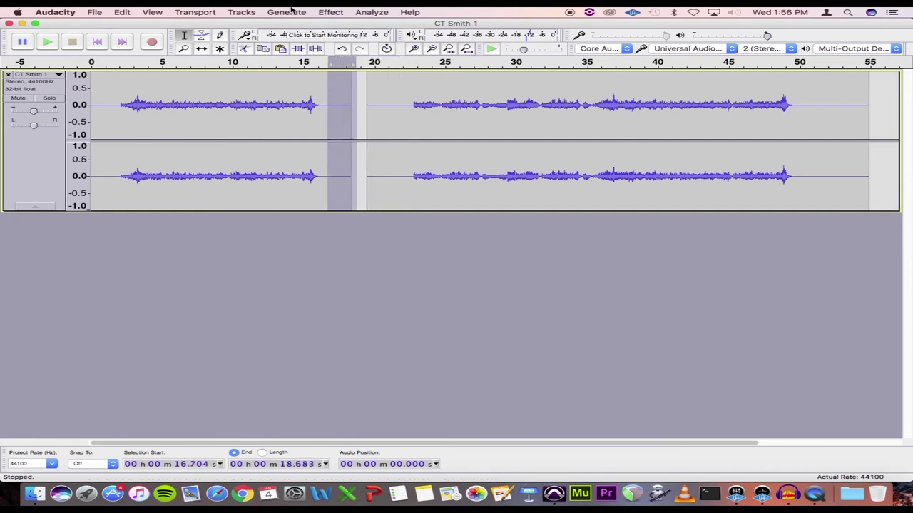
# Apply Fade Out to 16.704–18.683 s and play from about 14.7 s to check
pyautogui.click(289, 12)
pyautogui.moveTo(331, 12)
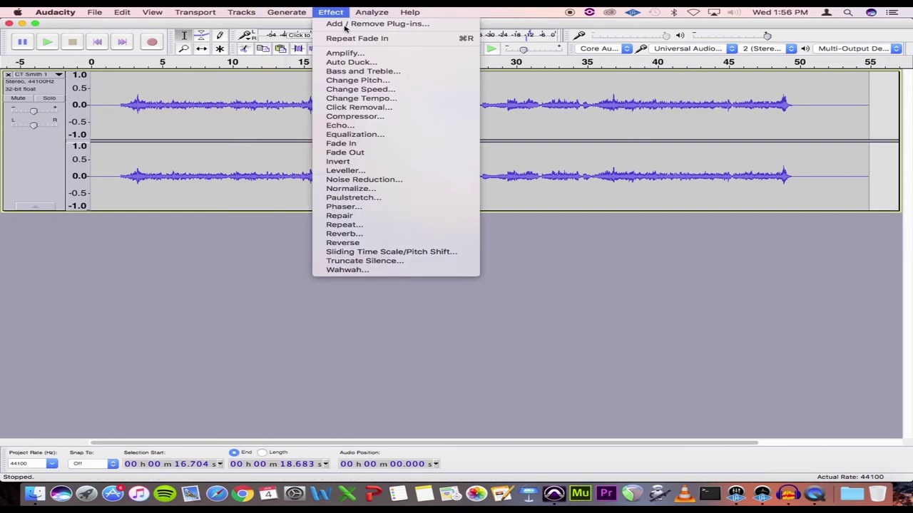
pyautogui.click(367, 155)
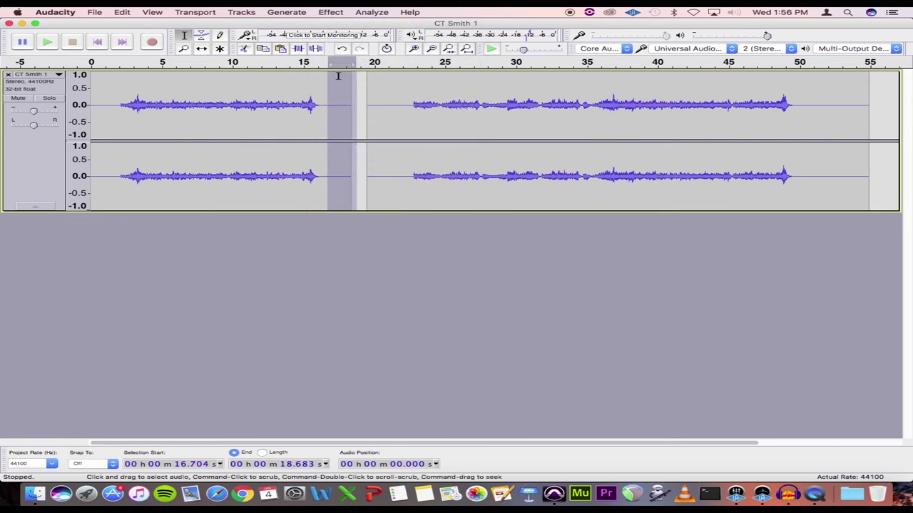
pyautogui.click(299, 87)
pyautogui.press('space')
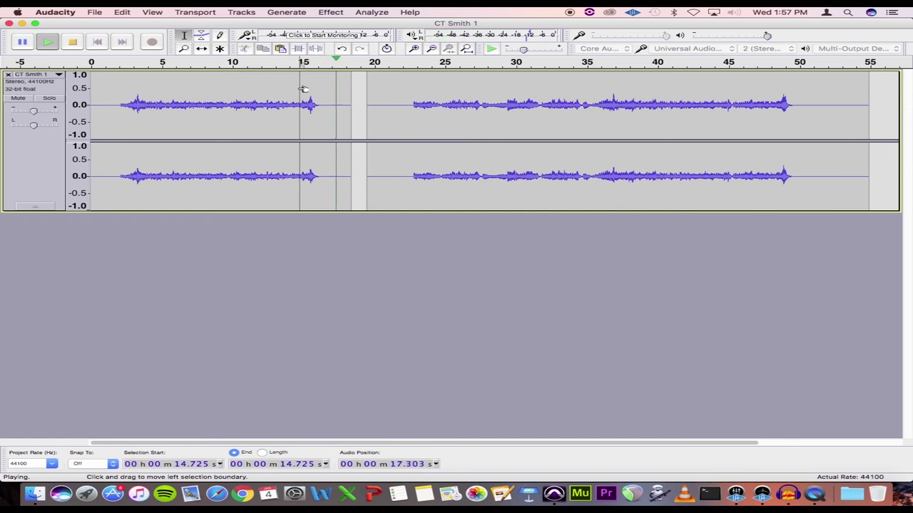
pyautogui.click(410, 95)
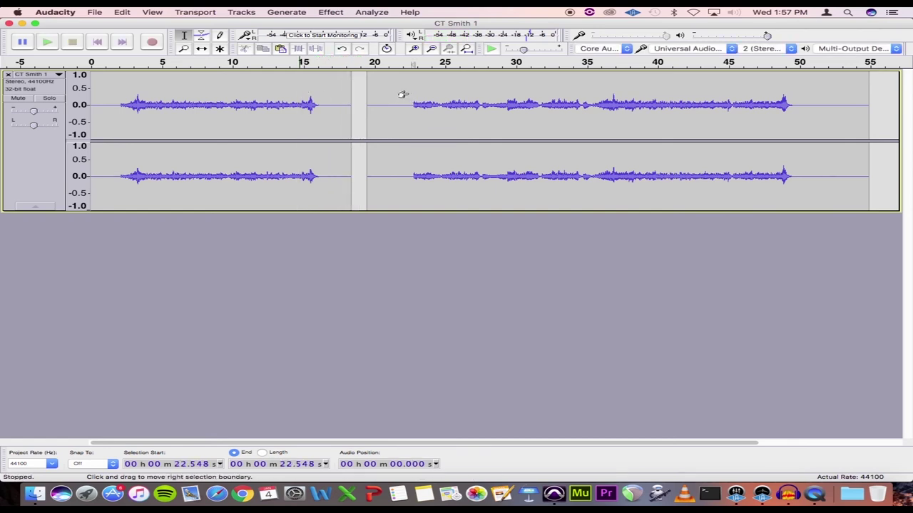